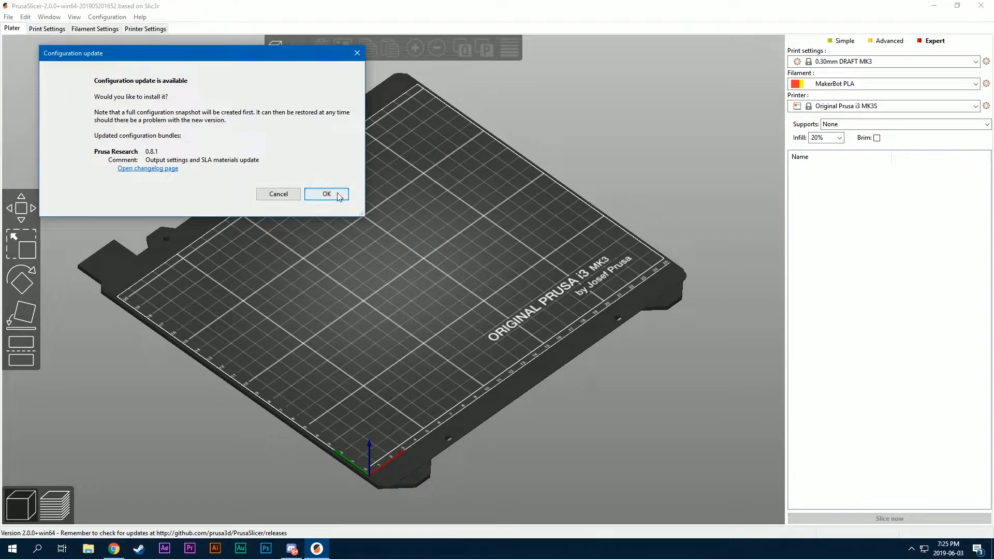
- Decline the available configuration update and open the Configuration Wizard
click(296, 199)
drag(259, 86, 249, 155)
click(107, 18)
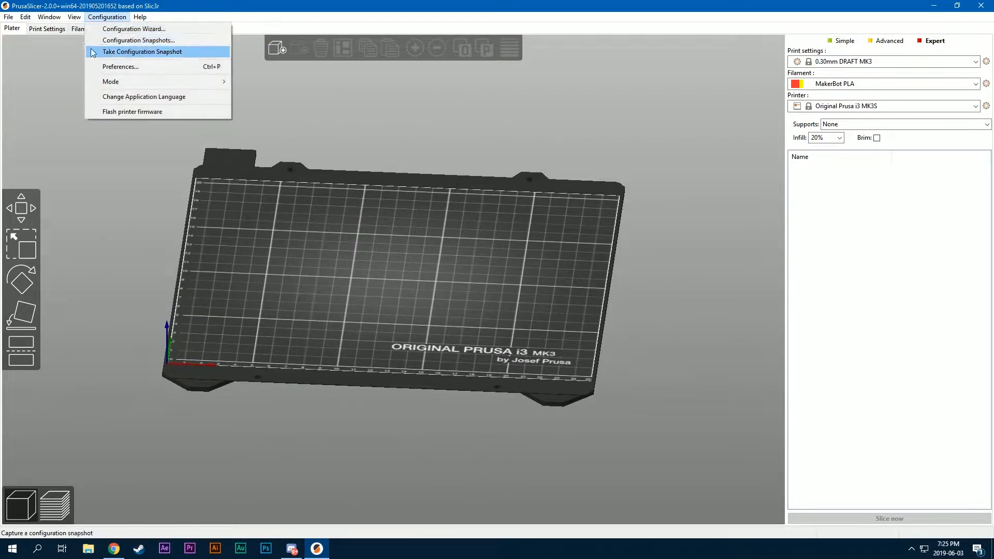
click(161, 31)
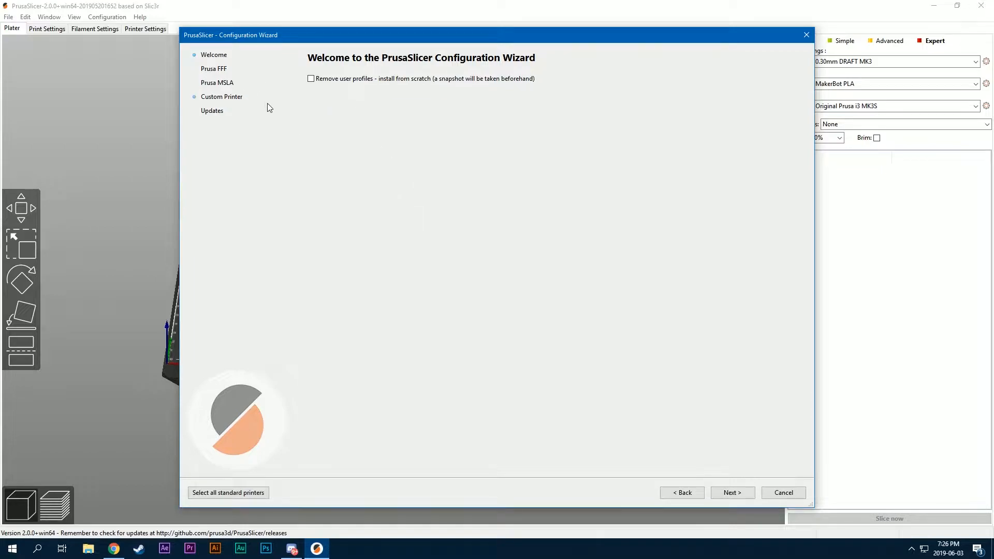
- Review the wizard's FFF printer, MSLA printer, custom printer and automatic update pages, and cancel the wizard
click(734, 493)
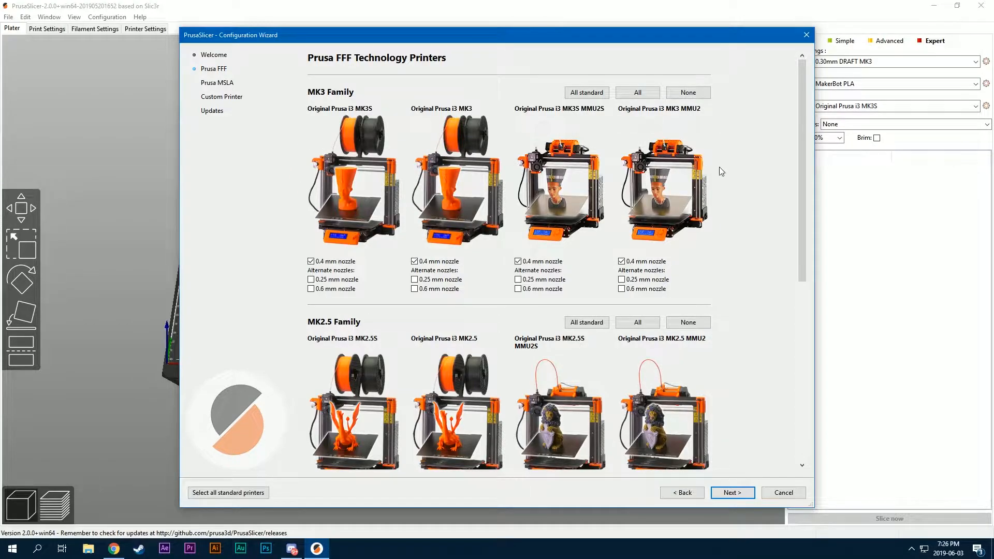
click(732, 492)
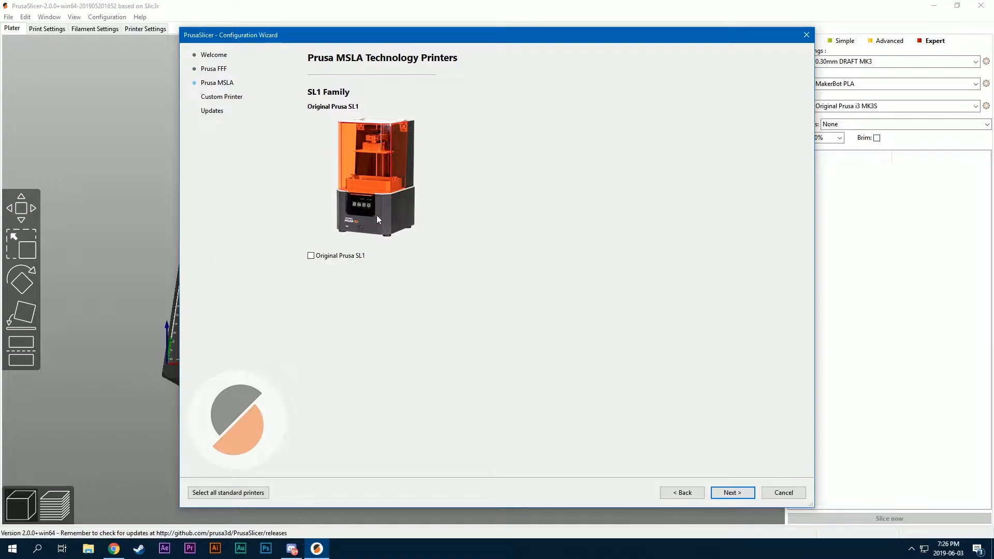
click(746, 492)
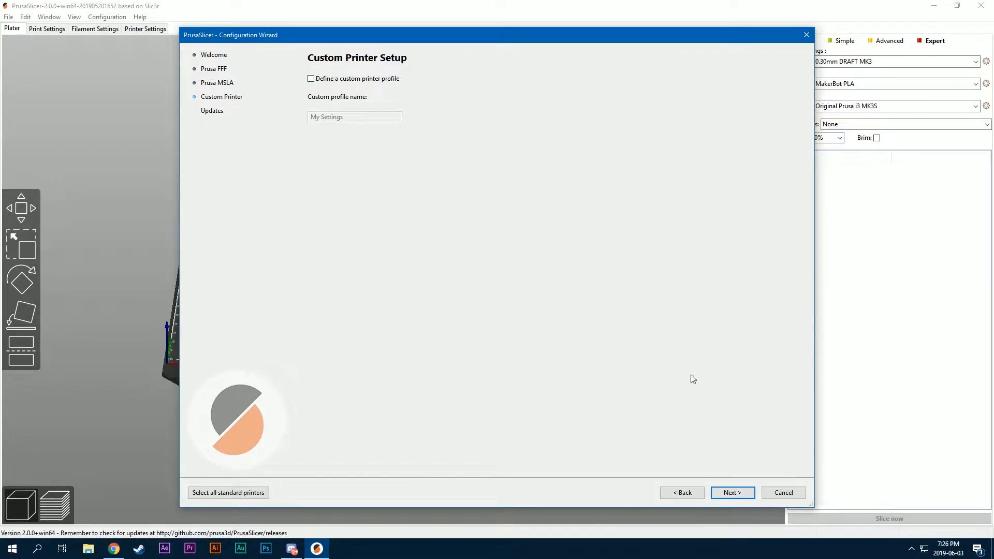
click(730, 491)
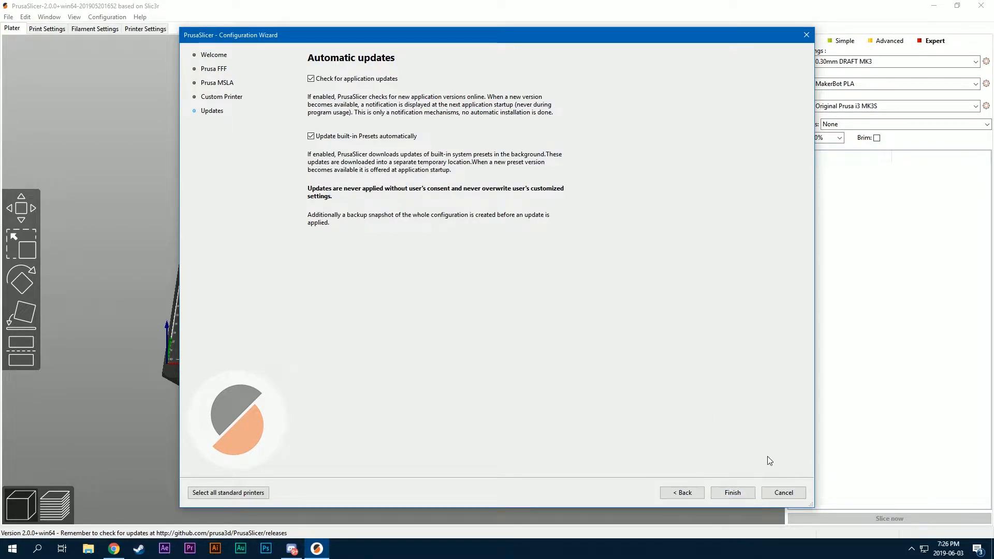
click(783, 492)
- Import the model Exquisite_Jarv.stl from the Downloads folder onto the print bed
drag(560, 312, 553, 333)
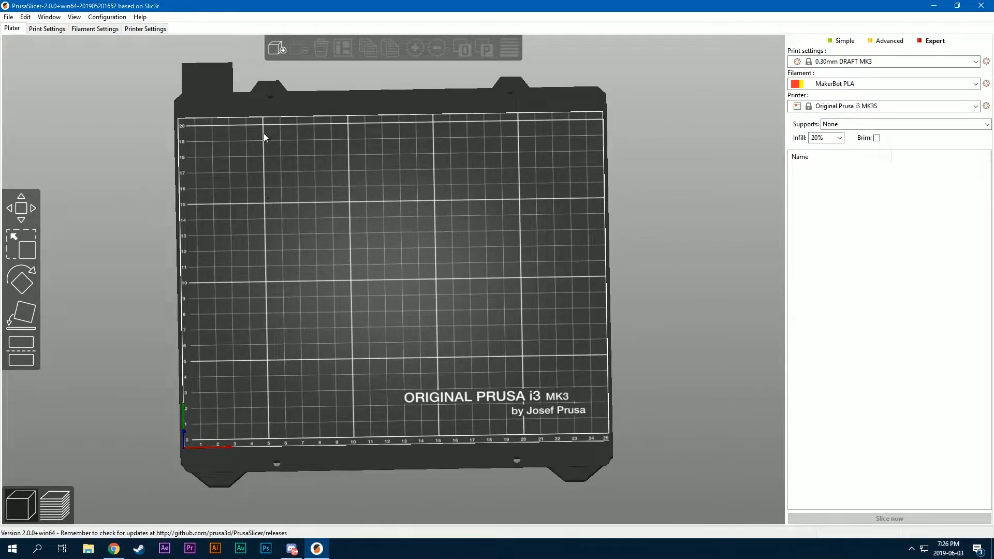
click(273, 48)
drag(260, 18, 699, 38)
scroll(700, 125, down, 2)
scroll(699, 126, down, 5)
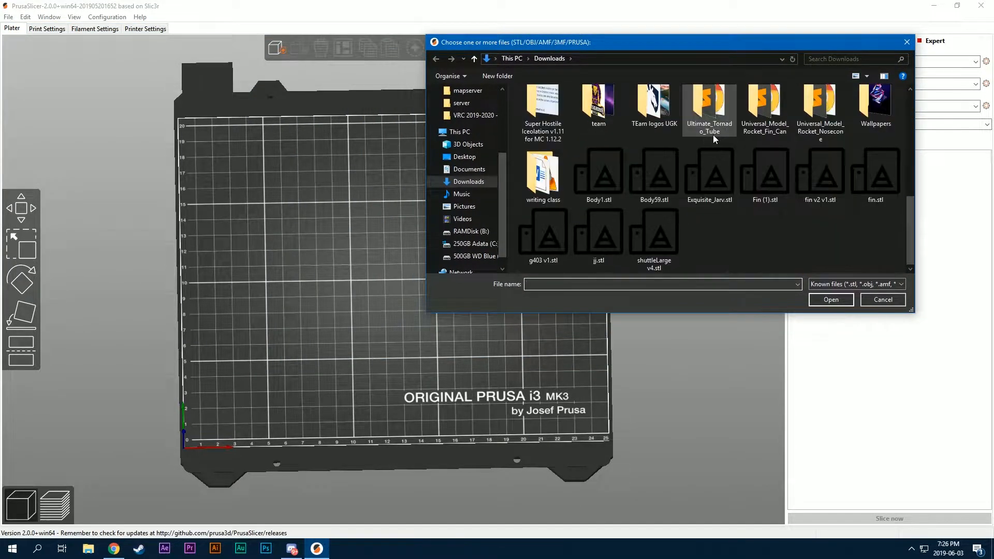
drag(818, 236, 745, 236)
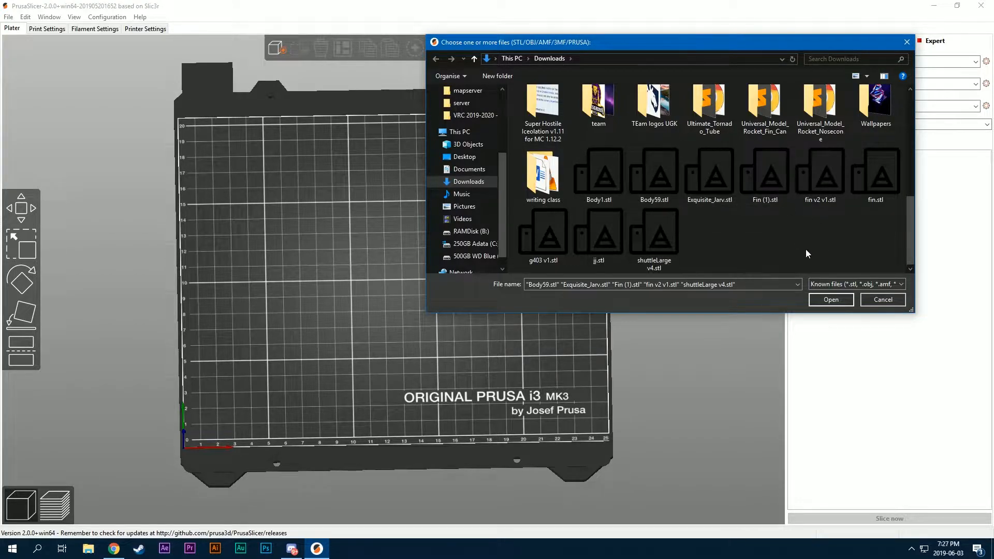
double_click(723, 200)
drag(541, 230, 567, 229)
- Try the Simple interface mode and settle on the Advanced mode
click(844, 41)
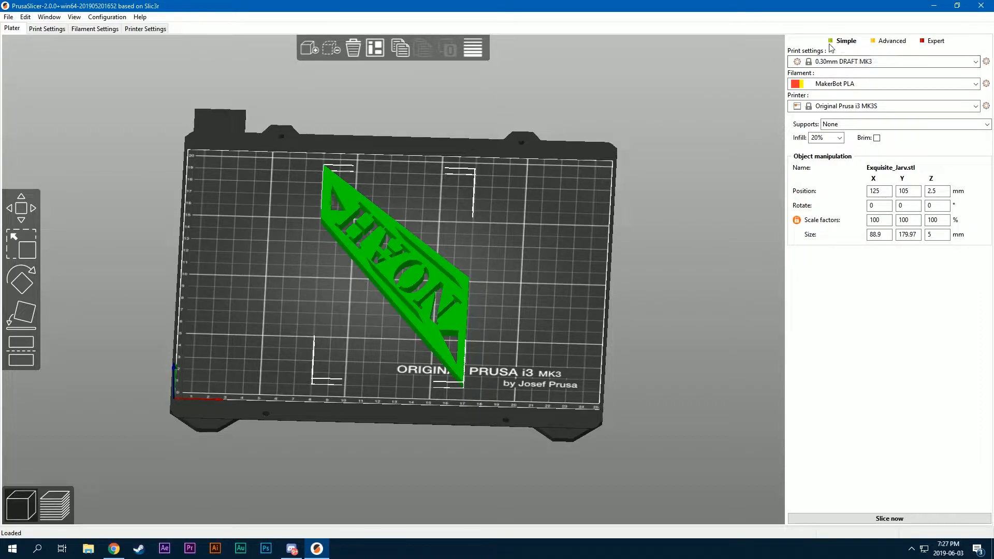
click(891, 41)
drag(631, 209, 634, 209)
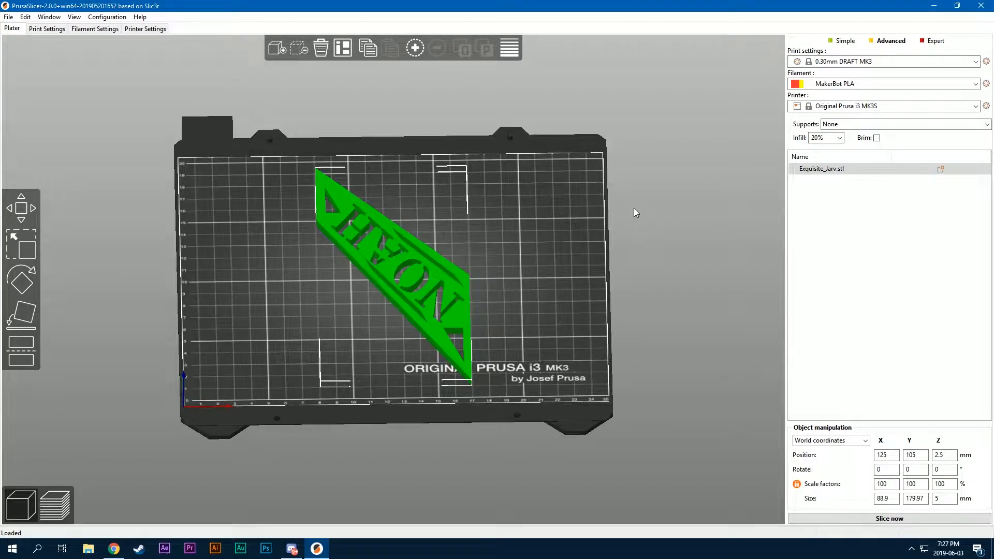
drag(569, 213, 559, 234)
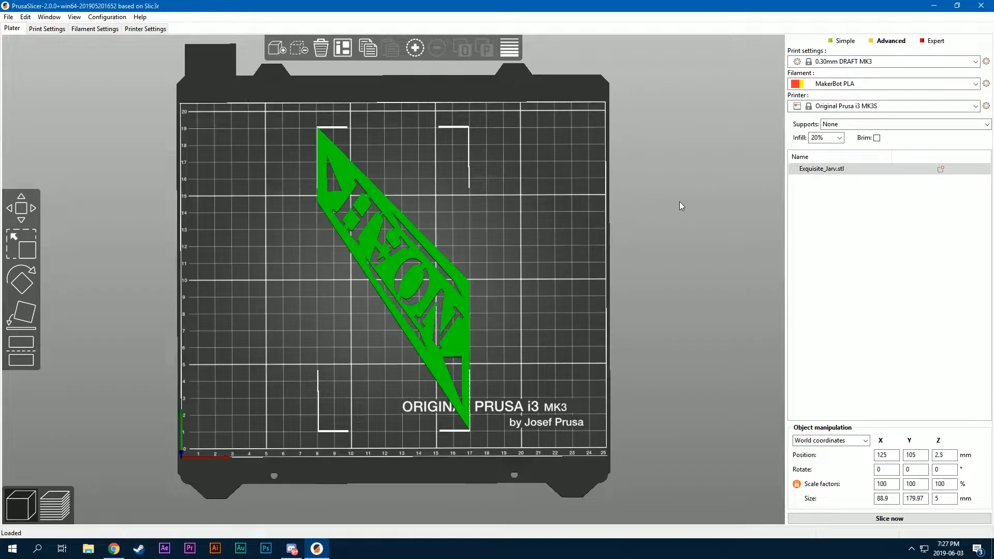
- Move the model aside, and auto-arrange it on the bed together with three added instances
mouse_move(520, 218)
mouse_down()
mouse_move(524, 203)
mouse_move(521, 218)
mouse_up()
drag(444, 279, 337, 278)
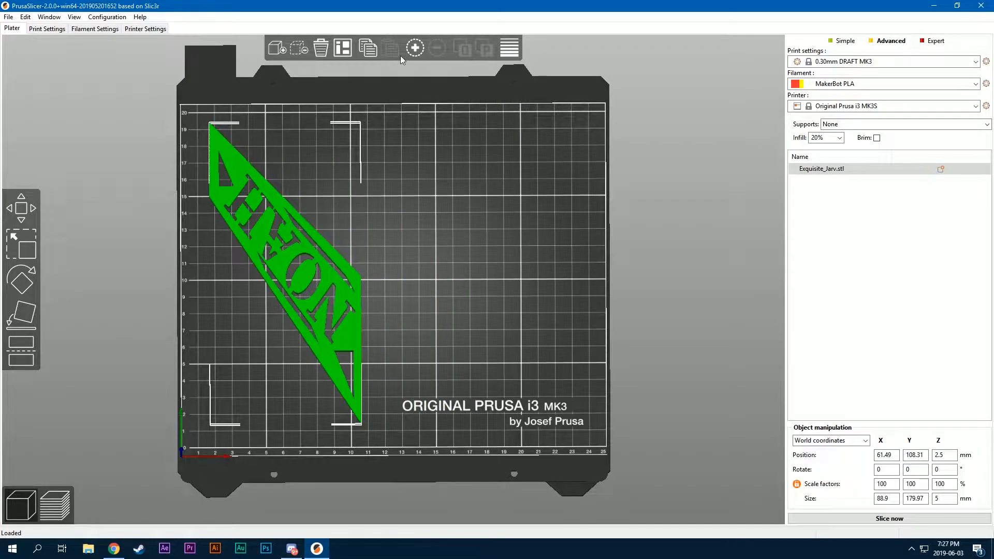
click(414, 47)
click(414, 48)
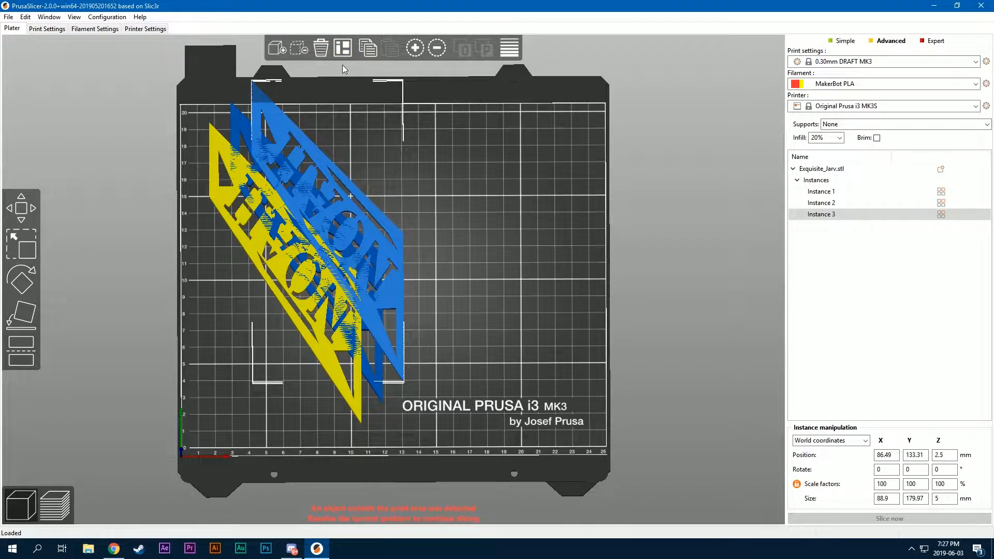
click(342, 48)
drag(356, 65, 583, 175)
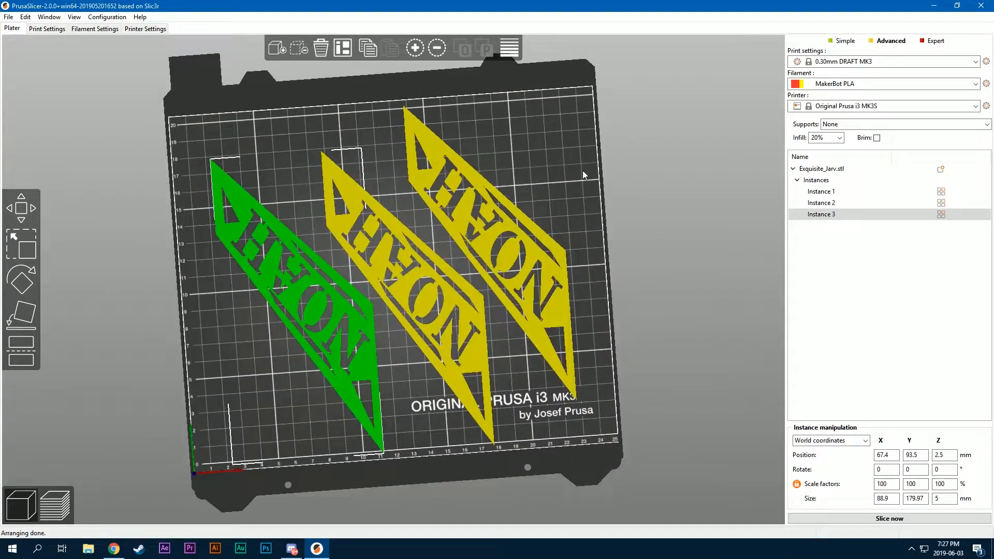
click(414, 49)
click(343, 48)
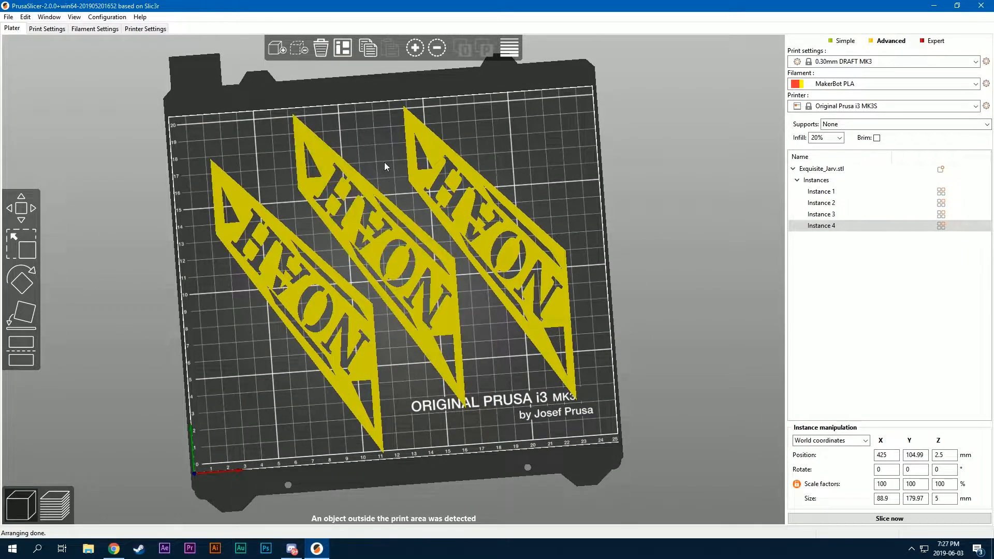
- Remove the three extra instances and move the remaining model to about X 94, Y 120 mm
click(437, 47)
click(437, 48)
click(437, 48)
drag(389, 208, 350, 228)
right_click(353, 239)
click(442, 173)
drag(480, 220, 477, 232)
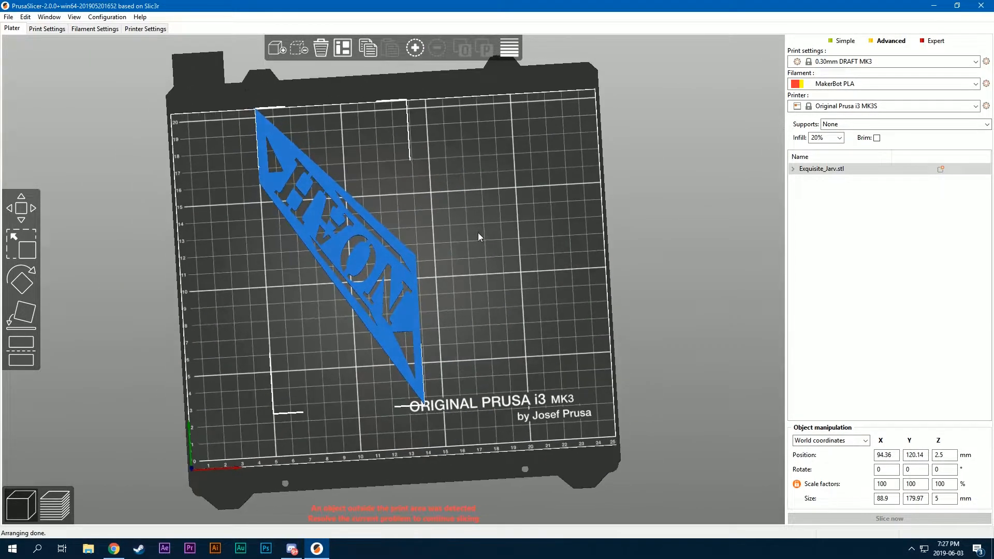
- Rotate the model about the Z axis so its long side runs front to back, and move it near the bed's left edge
drag(545, 197, 412, 238)
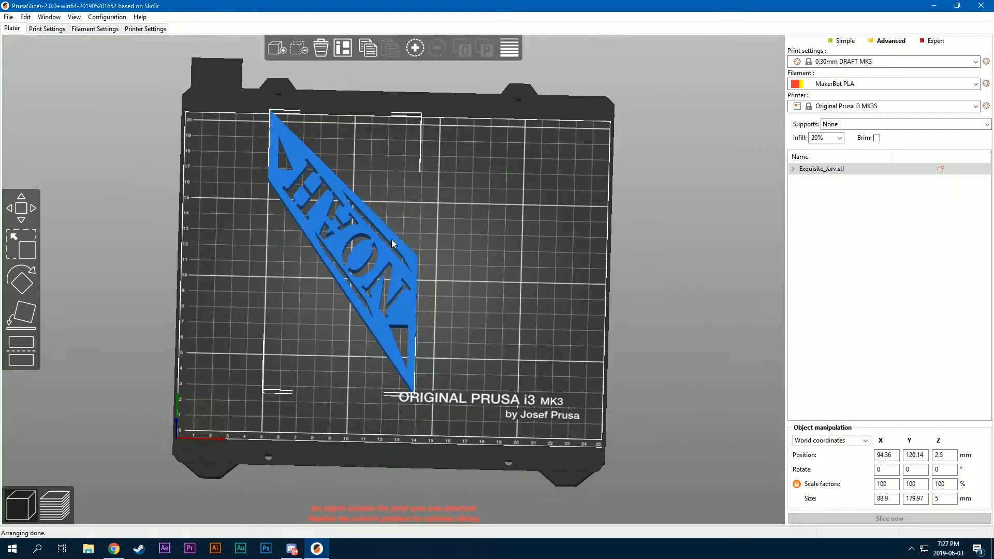
click(22, 280)
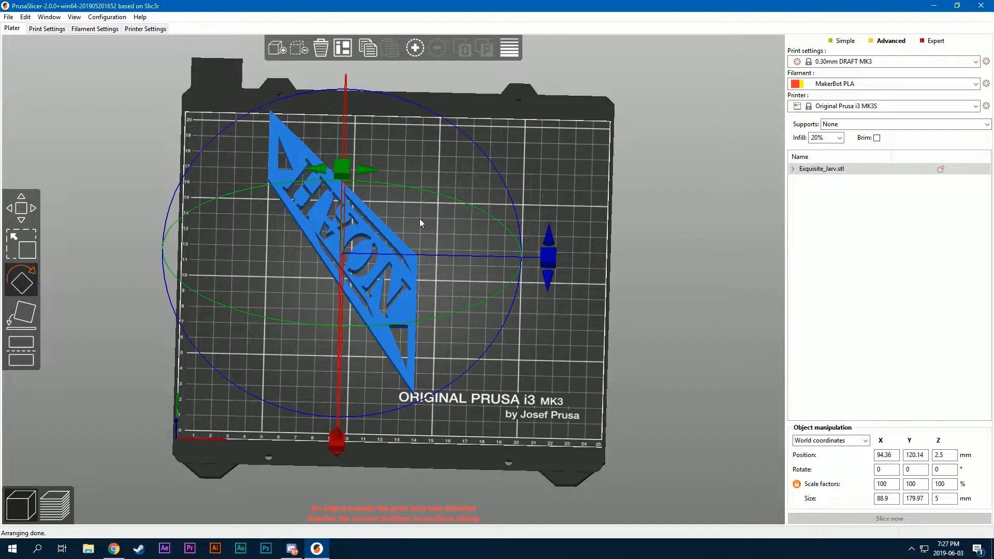
drag(549, 256, 484, 337)
click(596, 180)
drag(340, 267, 251, 295)
- Add four more instances of the rotated model and auto-arrange all of them on the bed
click(414, 48)
click(415, 47)
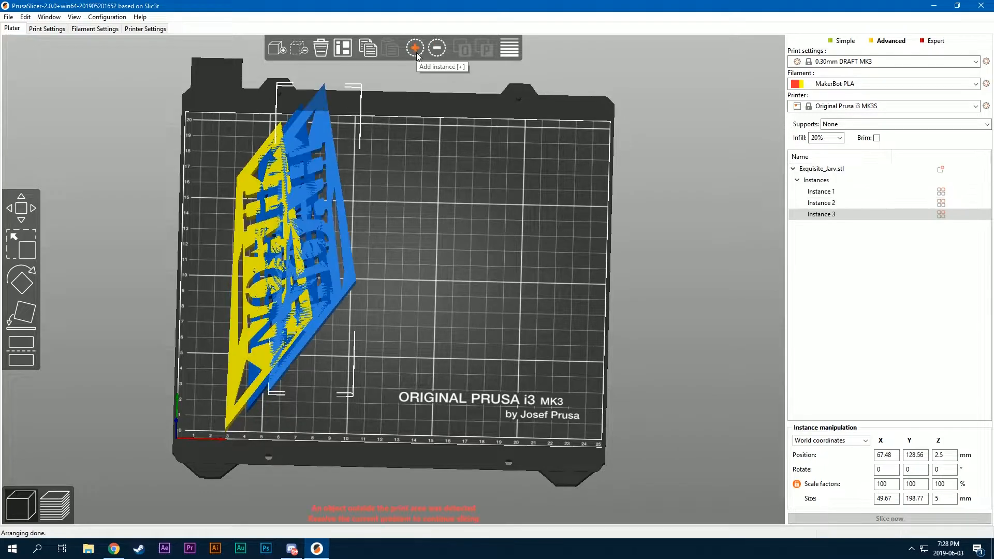
click(415, 47)
click(415, 47)
click(344, 49)
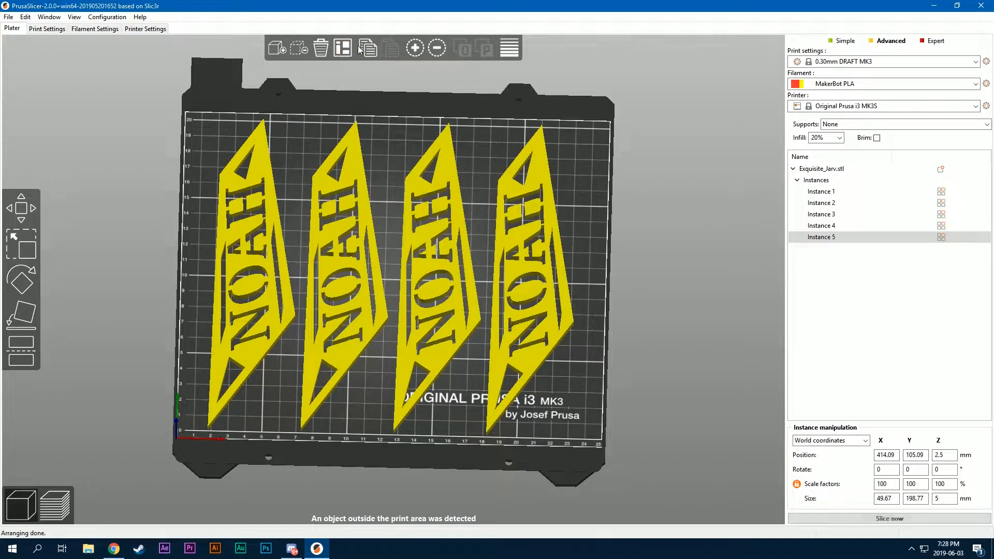
- Remove two instances and auto-arrange the remaining three on the print bed
click(438, 47)
drag(618, 181, 634, 217)
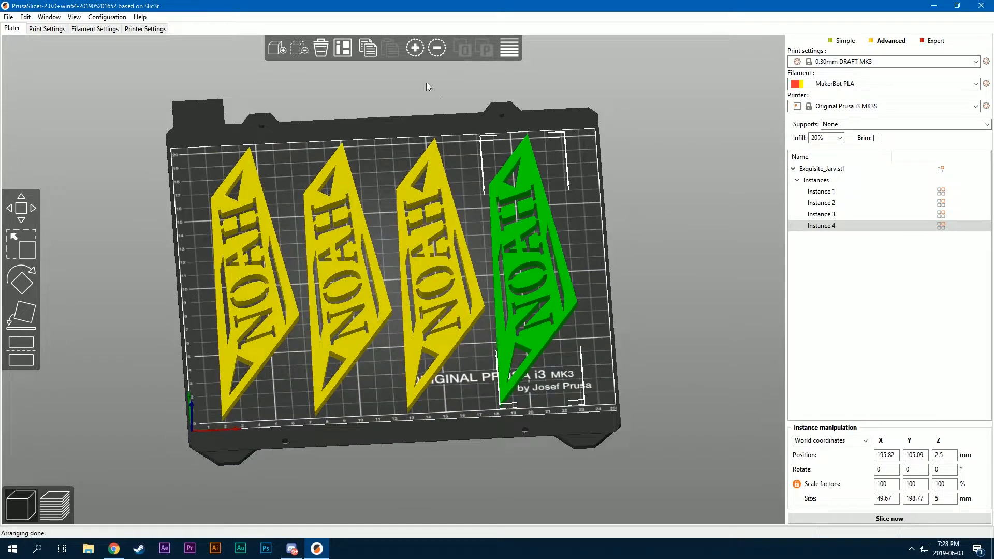
click(437, 49)
click(344, 48)
drag(617, 145, 645, 163)
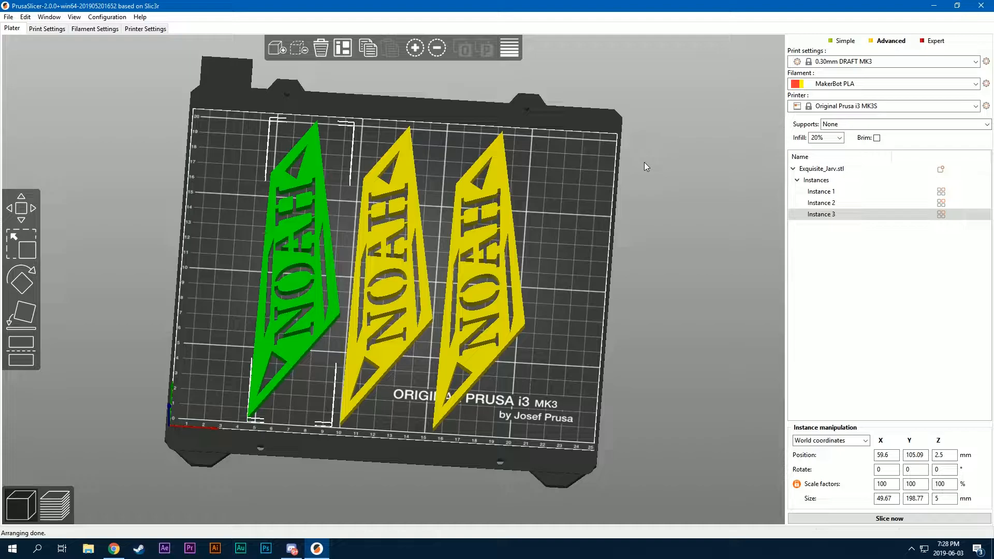
drag(590, 185, 593, 180)
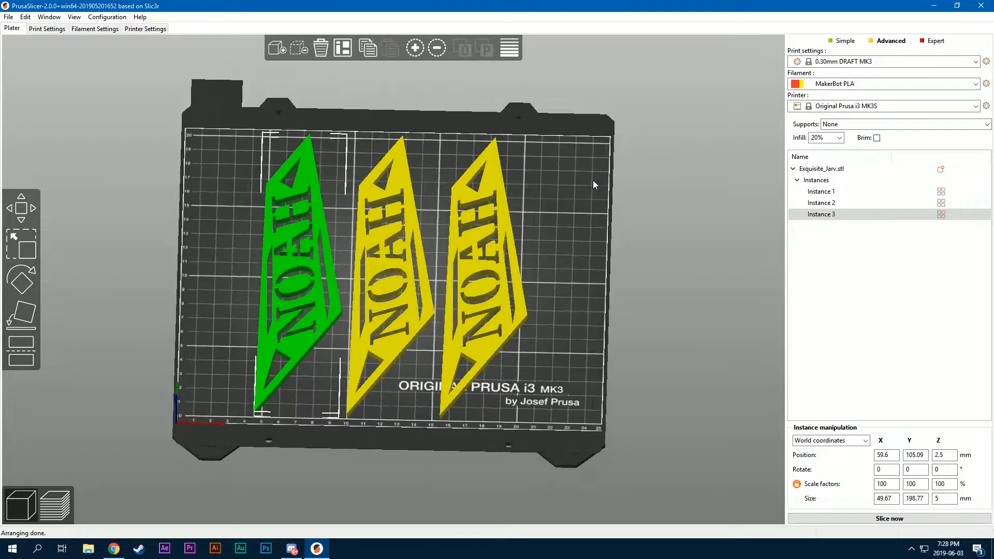
- Move two of the instances out of their positions and auto-arrange all three on the bed again
drag(305, 228, 261, 228)
drag(452, 256, 464, 329)
drag(583, 283, 556, 198)
click(343, 48)
drag(580, 266, 580, 286)
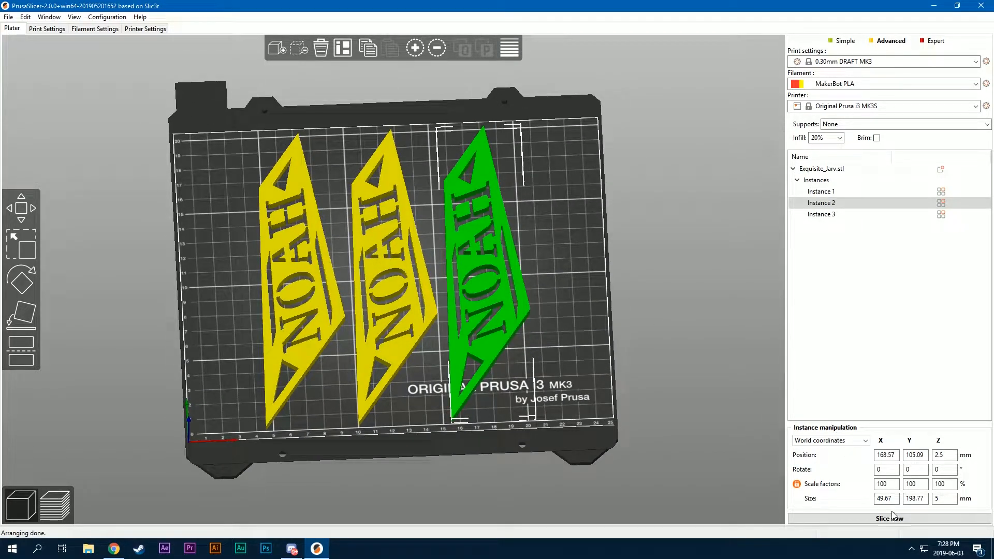
- Select the middle and right-hand instances alternately and examine their manipulation values
mouse_move(595, 221)
mouse_down()
mouse_move(620, 226)
mouse_move(587, 196)
mouse_move(602, 219)
mouse_up()
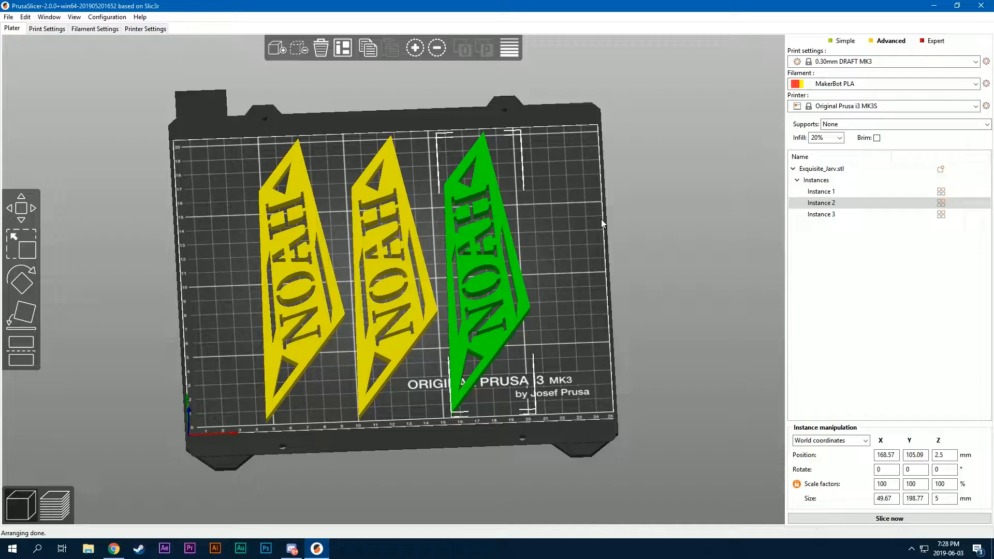
drag(601, 219, 719, 333)
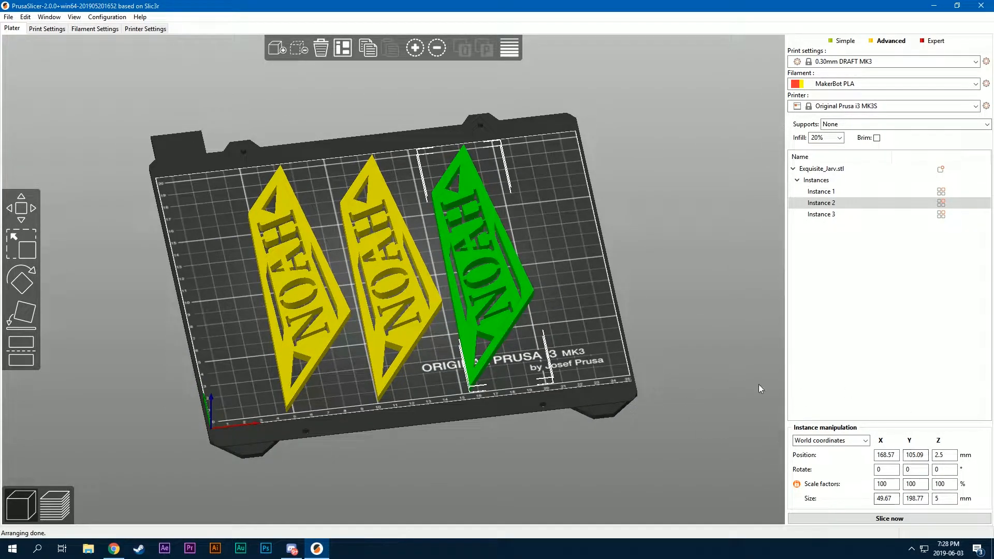
click(425, 295)
click(512, 279)
click(423, 317)
click(428, 311)
click(508, 287)
- Nudge the right-hand instance to about X 167, Y 100 mm and restore its spacing with auto-arrange
mouse_move(668, 326)
mouse_down()
mouse_move(656, 318)
mouse_move(671, 338)
mouse_up()
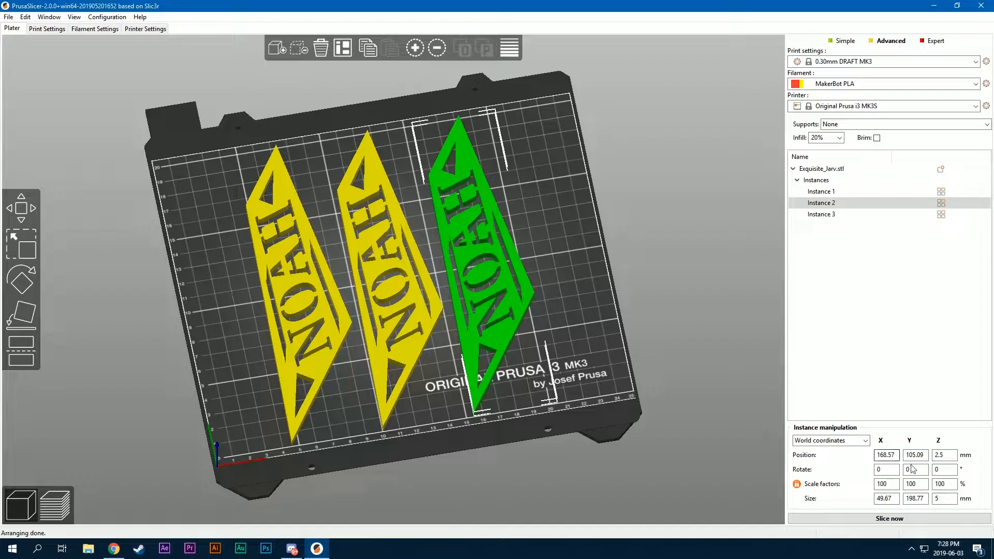
drag(533, 312, 521, 310)
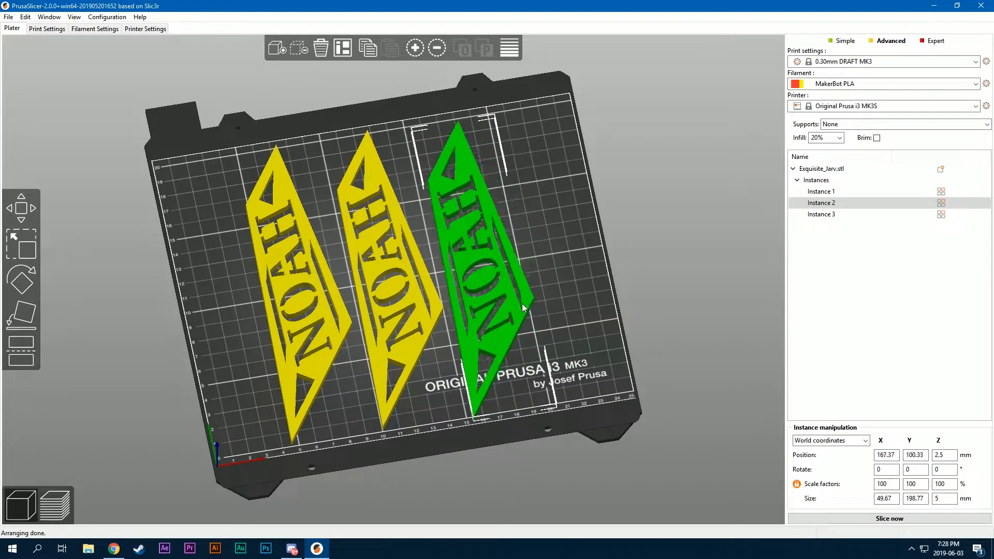
click(343, 48)
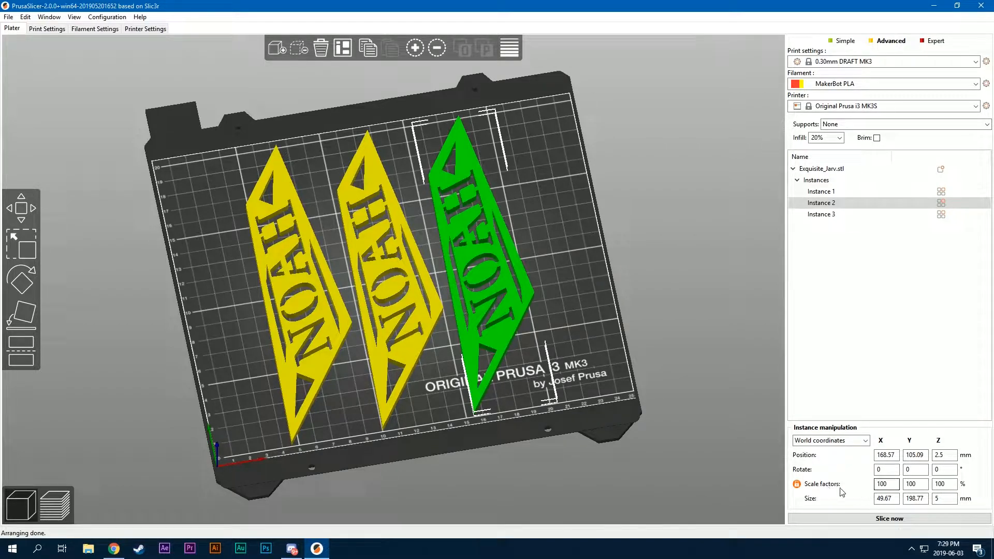
- Try unlocking uniform scaling, decline embedding the rotation, and set the selected instance's scale factor to 120 %
click(797, 485)
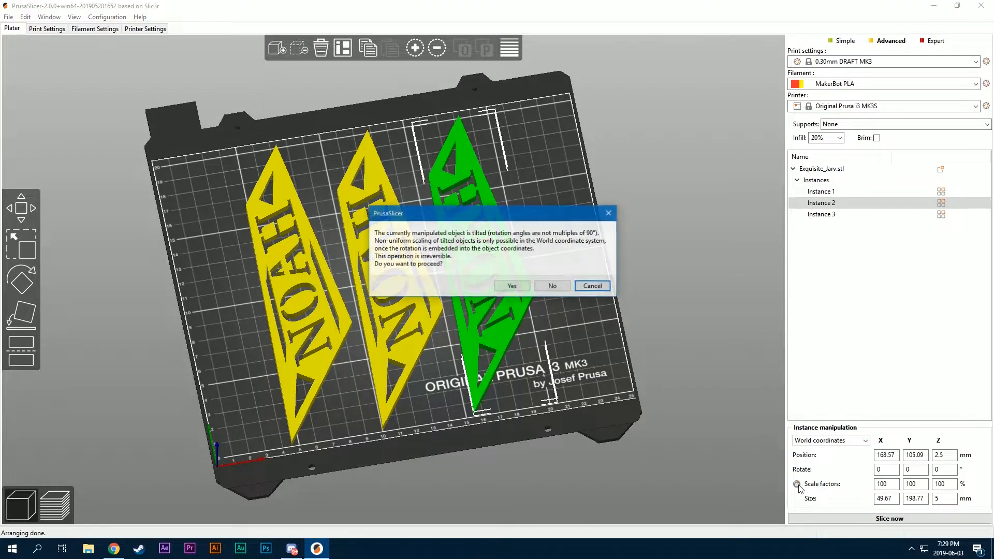
click(546, 286)
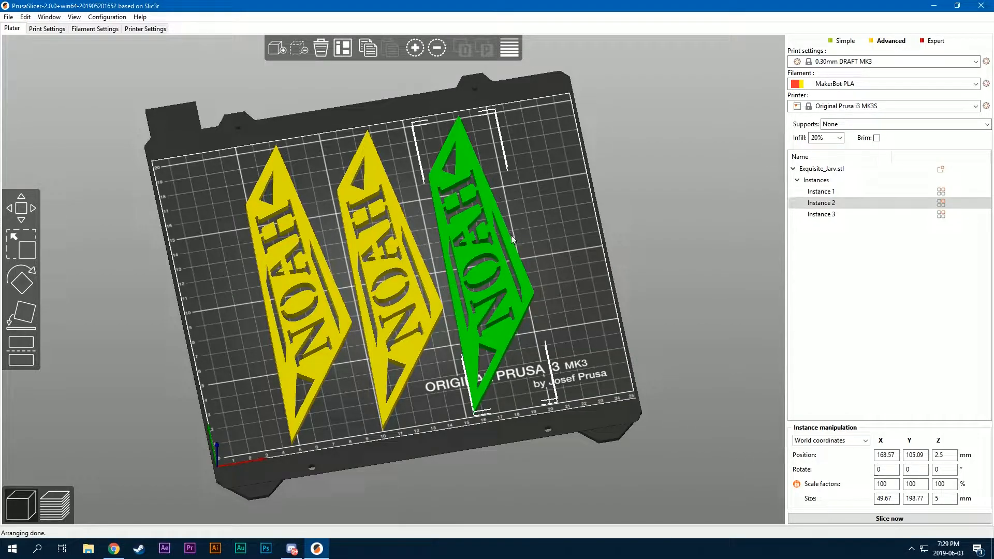
click(878, 484)
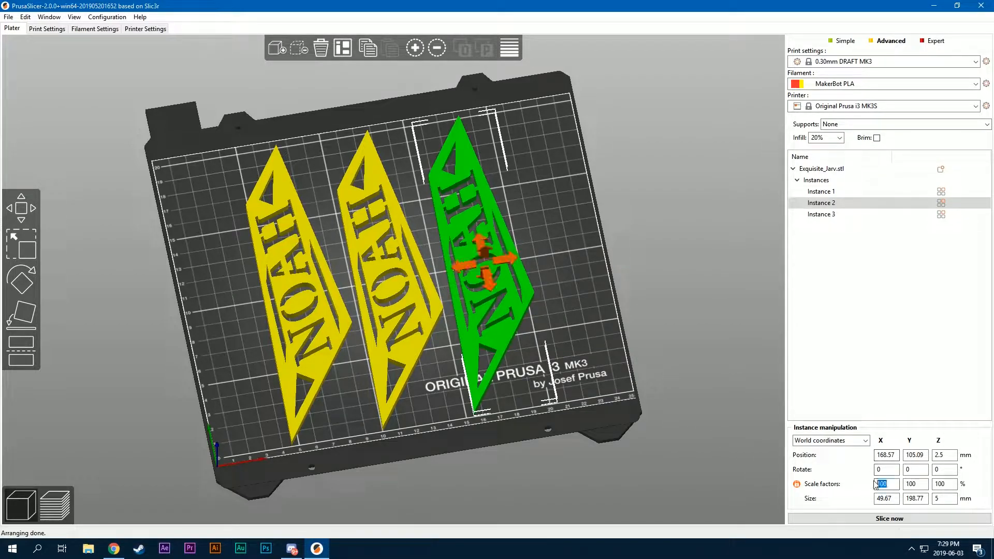
text(120)
key(Return)
drag(760, 385, 598, 266)
key(1)
- Set the selected instance's scale factor back to 100 % and view the bed from the side
click(881, 484)
text(100)
key(Return)
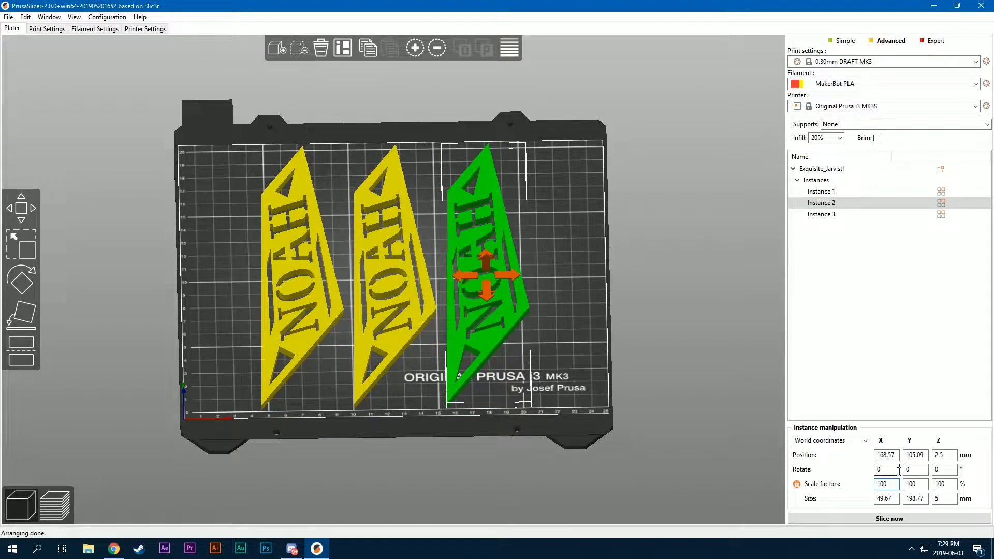
key(3)
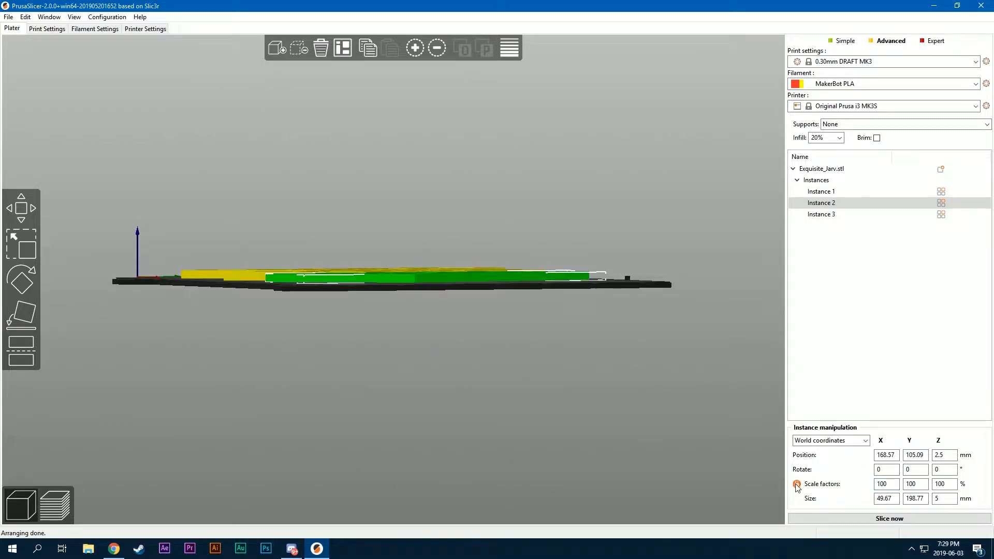
- Set the selected instance's Z scale factor to 150 % with uniform scaling unlocked
drag(723, 396, 652, 326)
drag(950, 485, 913, 473)
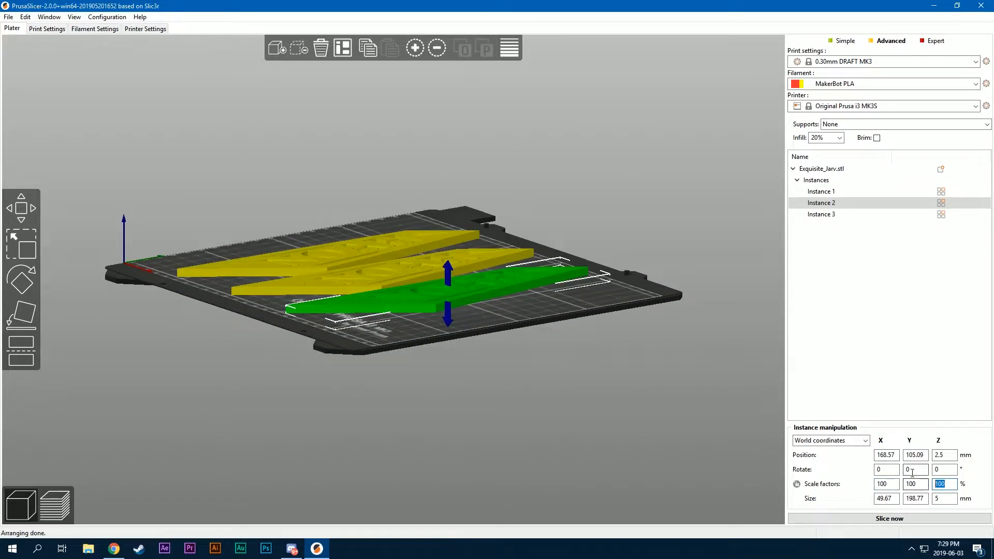
text(150)
key(Return)
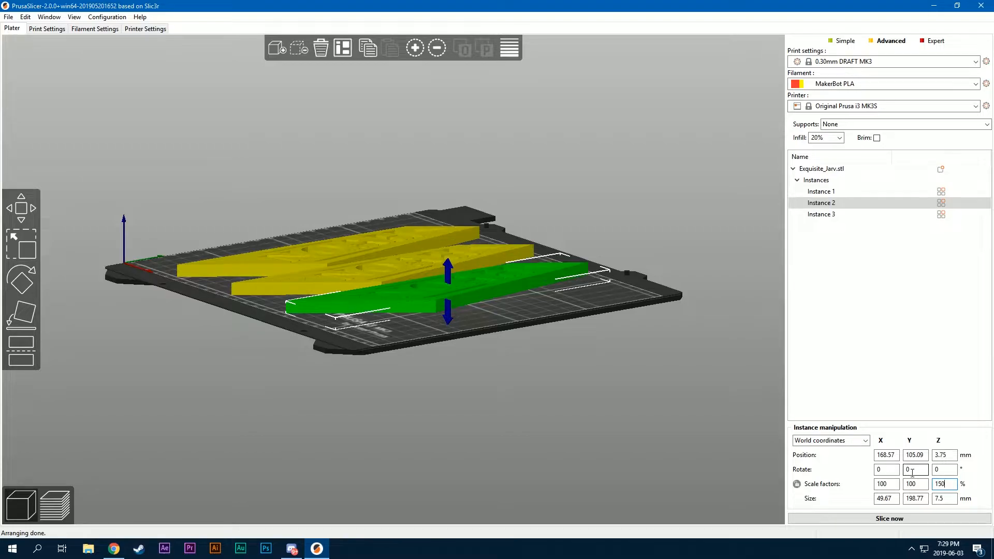
- Set the selected instance's Z scale factor back to 100 % and lock uniform scaling again
drag(663, 380, 617, 322)
drag(952, 485, 902, 490)
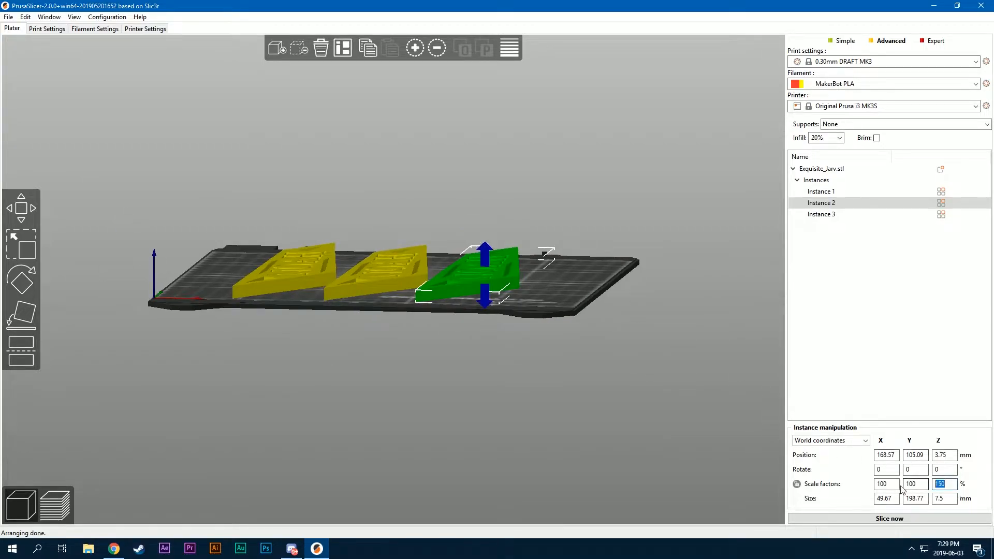
text(100)
key(Return)
drag(653, 317, 665, 362)
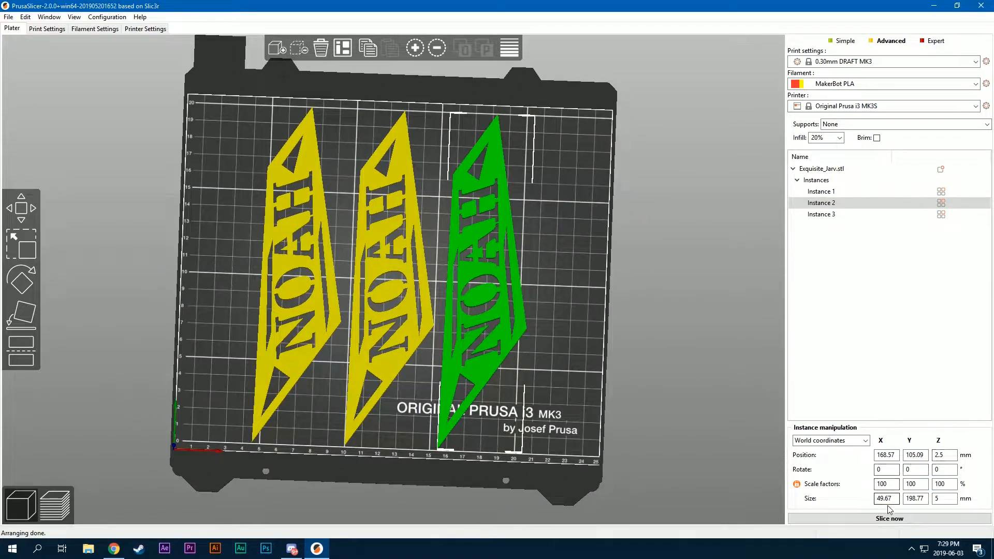
- Set the selected instance's Z size to 6 mm with uniform scaling locked
drag(567, 332, 431, 225)
drag(551, 281, 601, 294)
click(936, 500)
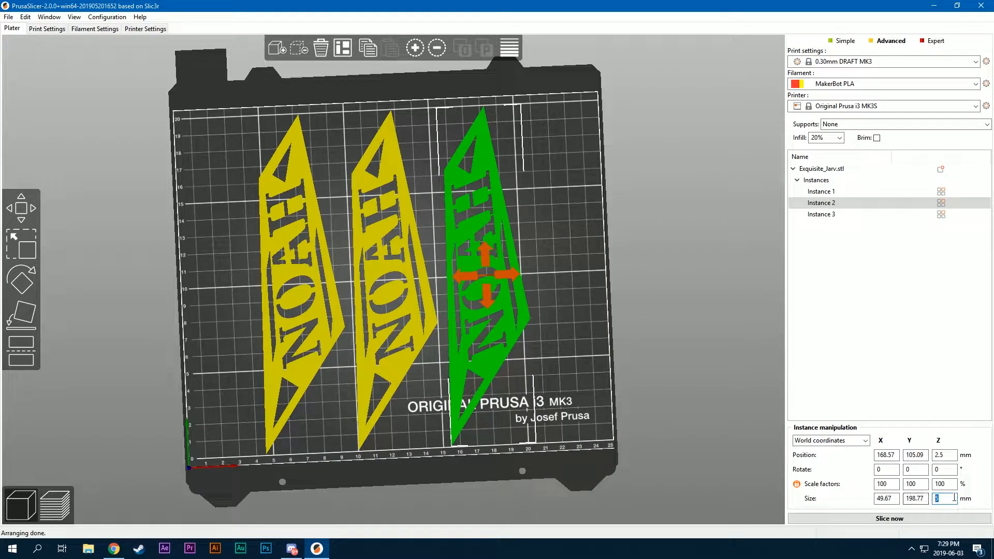
text(6)
key(Return)
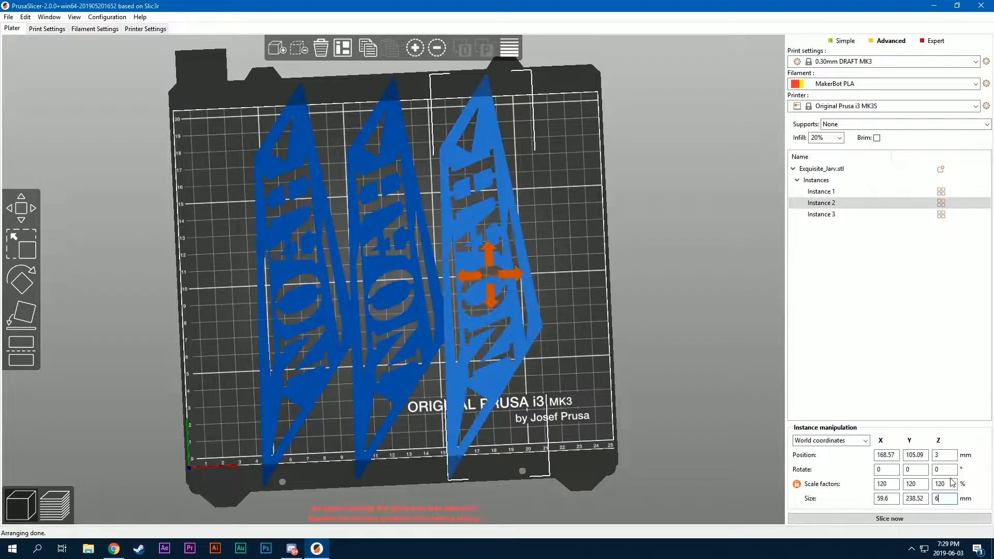
- Remove one of the enlarged instances and add a new instance in its place
drag(677, 348, 607, 293)
click(437, 49)
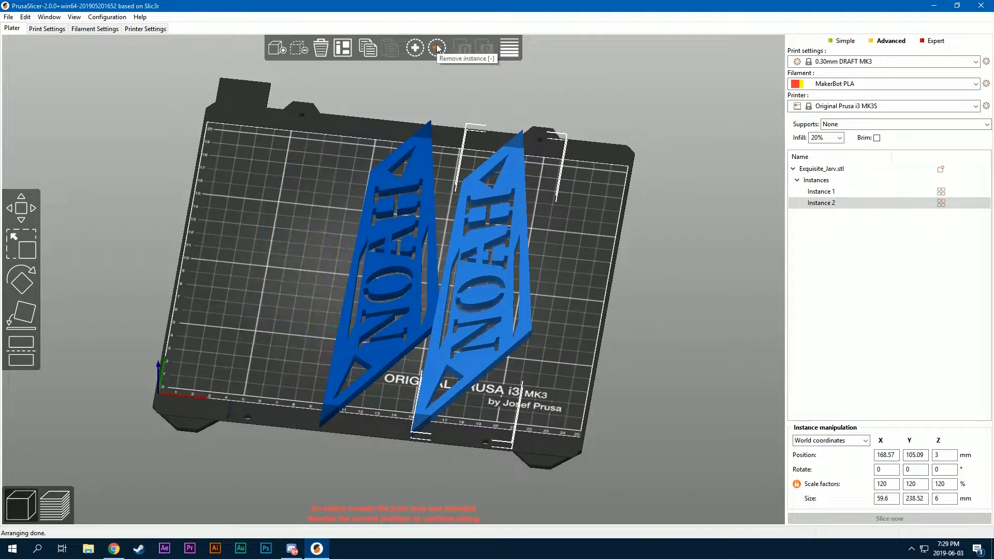
click(415, 48)
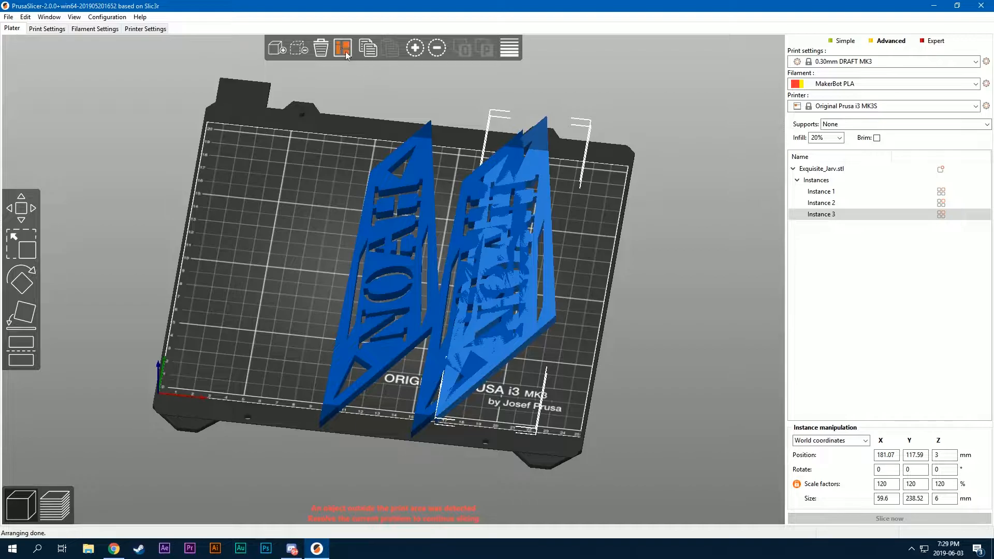
- Set the instance's Z size back to 5 mm, auto-arrange the three instances and clear the selection
click(944, 499)
text(5)
key(Return)
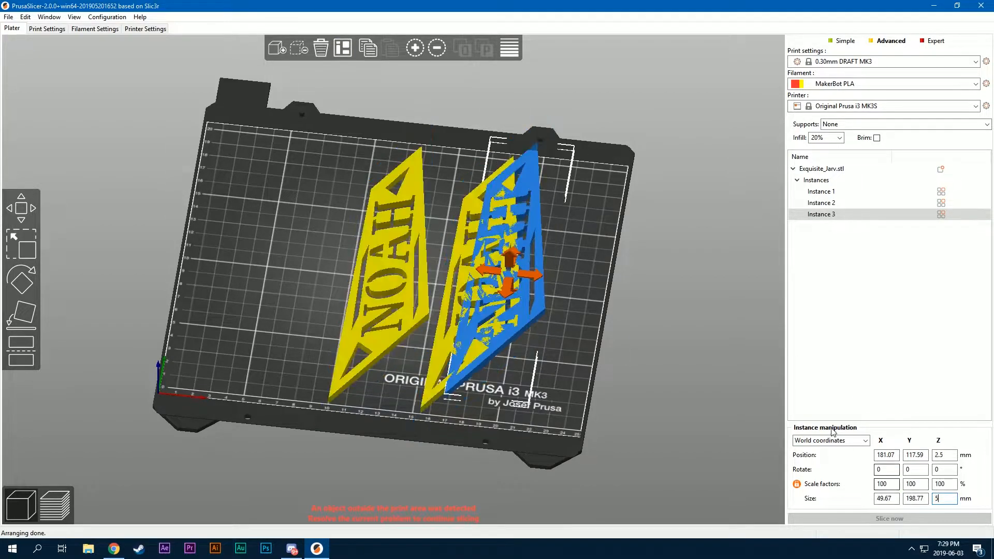
click(339, 48)
drag(541, 206, 576, 221)
click(571, 197)
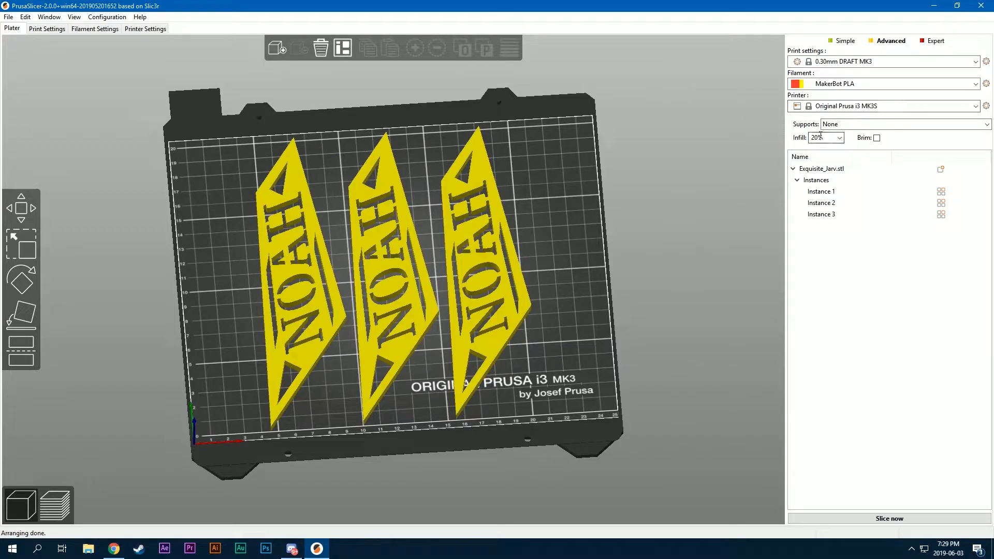
- Keep the 0.30mm DRAFT MK3 print preset, slice the plate and examine the layers from the side
drag(642, 183, 629, 207)
click(844, 64)
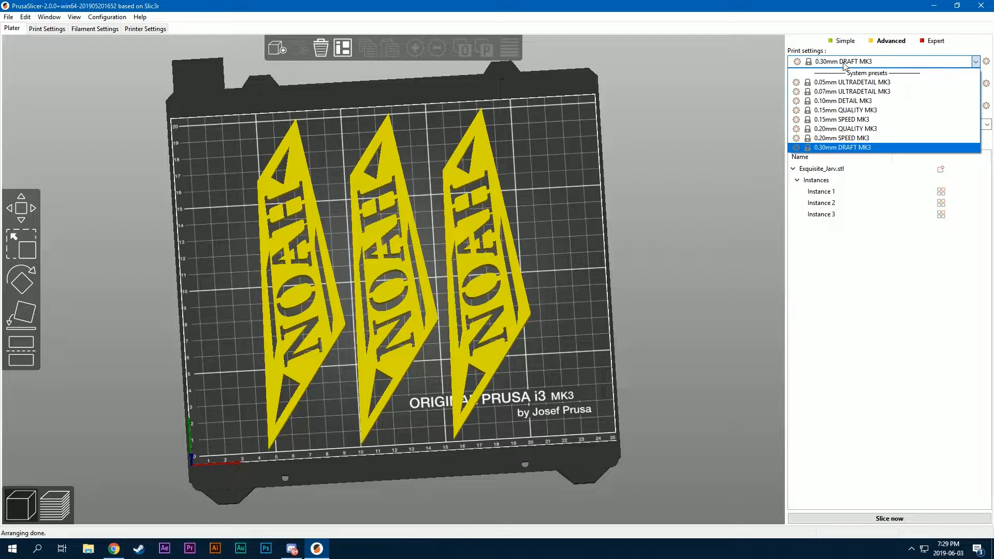
drag(595, 200, 566, 167)
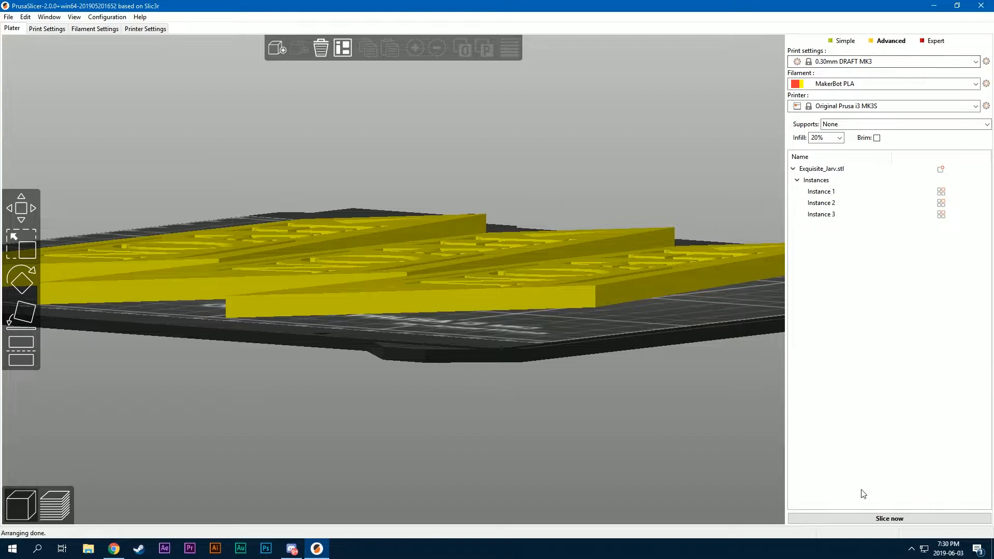
click(890, 519)
scroll(518, 186, up, 7)
mouse_move(518, 185)
mouse_down()
mouse_move(517, 175)
mouse_move(527, 180)
mouse_up()
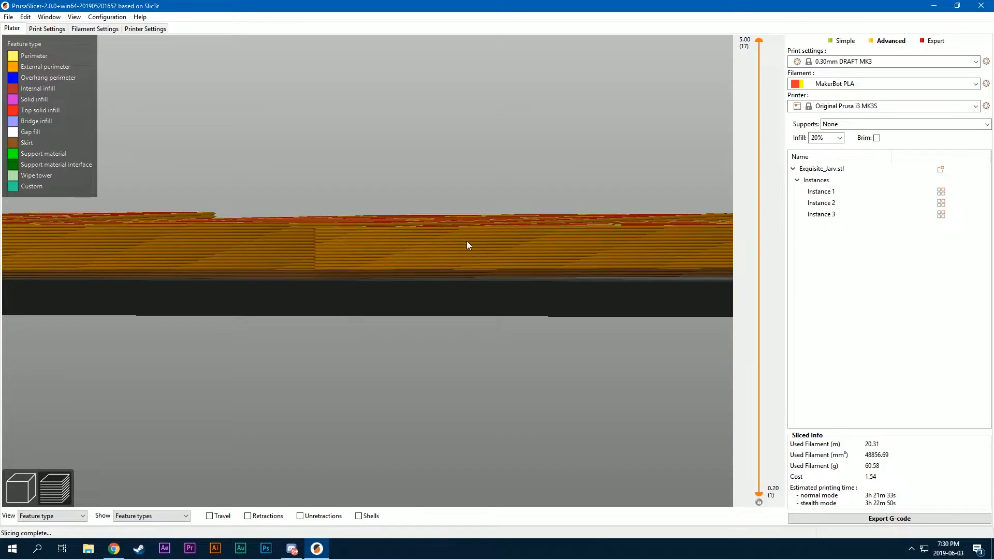
- Switch the print preset to 0.10mm DETAIL MK3 and reslice the plate
click(976, 61)
click(856, 104)
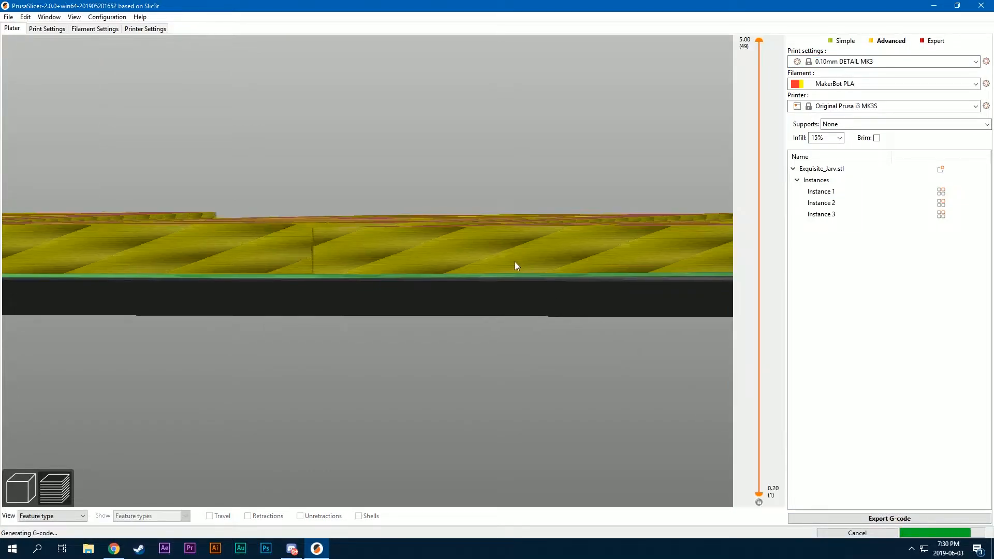
drag(514, 262, 507, 269)
scroll(510, 244, down, 8)
scroll(512, 221, down, 4)
drag(508, 196, 478, 226)
scroll(508, 229, down, 5)
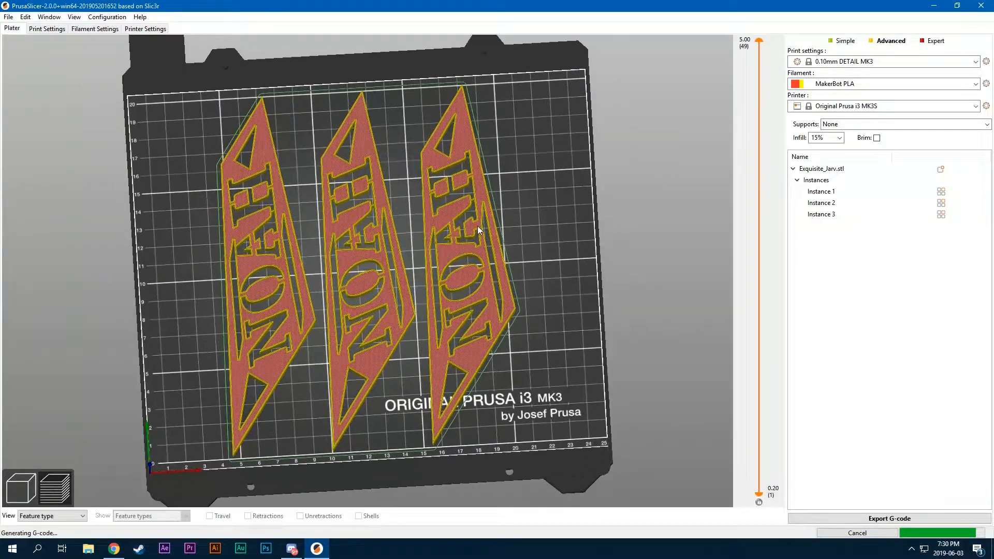
- Examine the 0.10 mm slice of the three instances from above, from the side and close up
scroll(553, 302, down, 2)
drag(551, 299, 527, 288)
scroll(531, 250, up, 4)
drag(532, 248, 586, 225)
scroll(554, 208, up, 2)
drag(566, 332, 539, 284)
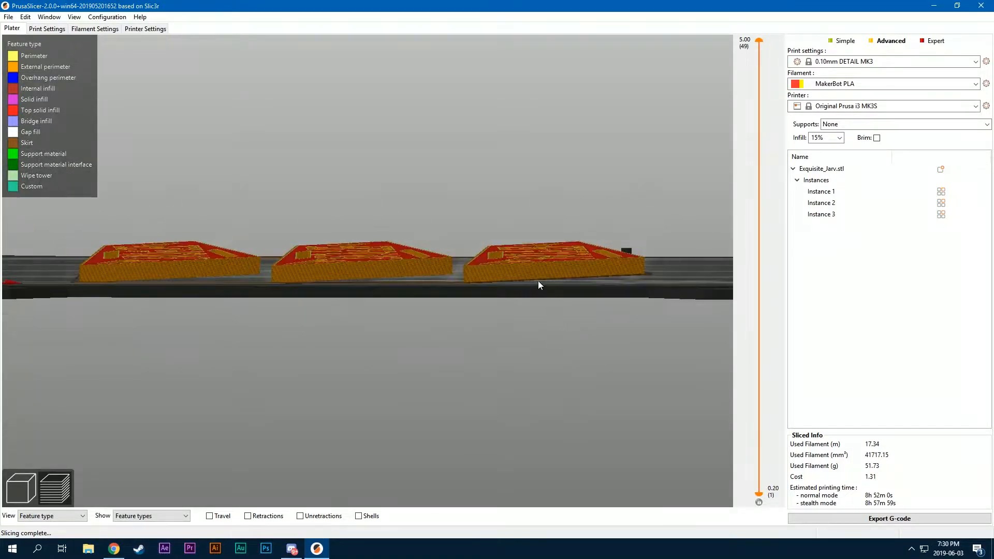
mouse_move(515, 200)
mouse_down()
mouse_move(505, 163)
mouse_move(506, 187)
mouse_up()
mouse_move(459, 291)
mouse_down()
mouse_move(459, 259)
mouse_move(466, 276)
mouse_move(442, 292)
mouse_move(457, 294)
mouse_up()
scroll(442, 292, up, 3)
drag(416, 251, 457, 234)
scroll(458, 234, down, 5)
- Change the print preset to 0.30mm DRAFT MK3, reslice and inspect the layer preview
click(856, 62)
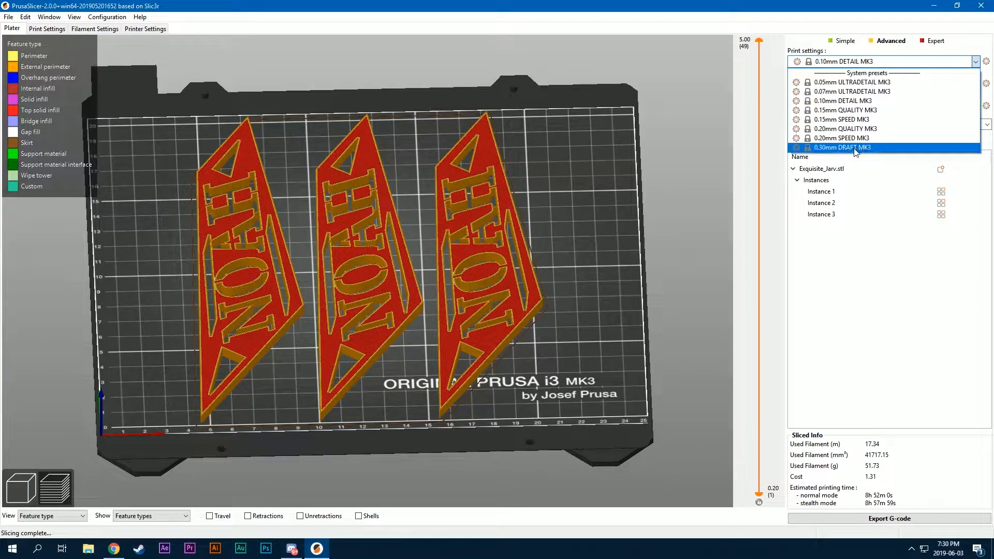
click(843, 143)
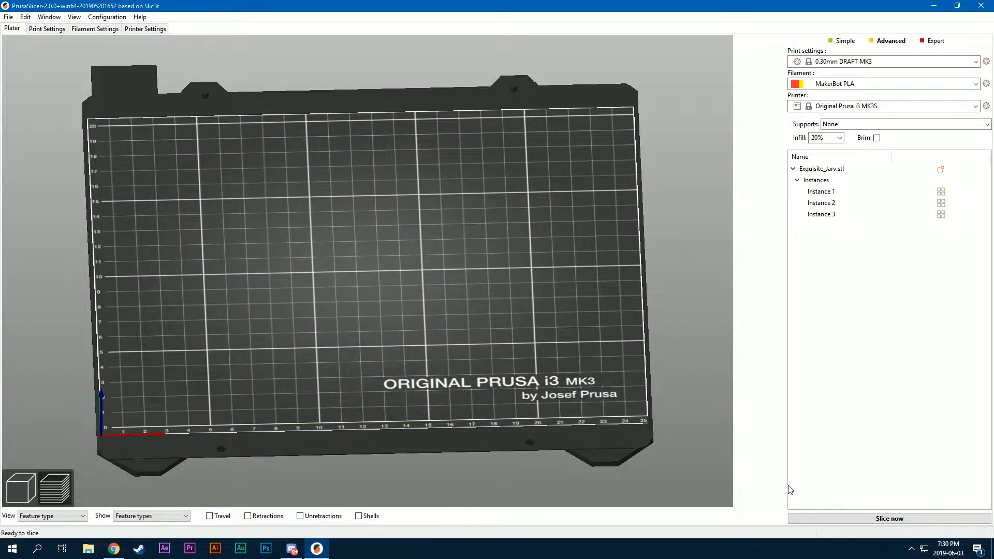
click(853, 521)
drag(643, 340, 383, 229)
scroll(586, 247, up, 3)
scroll(386, 226, down, 4)
drag(420, 192, 424, 199)
- Select the 0.10mm DETAIL MK3 print preset, cancel the G-code export and slice the plate again
click(869, 62)
click(849, 98)
click(880, 517)
click(878, 300)
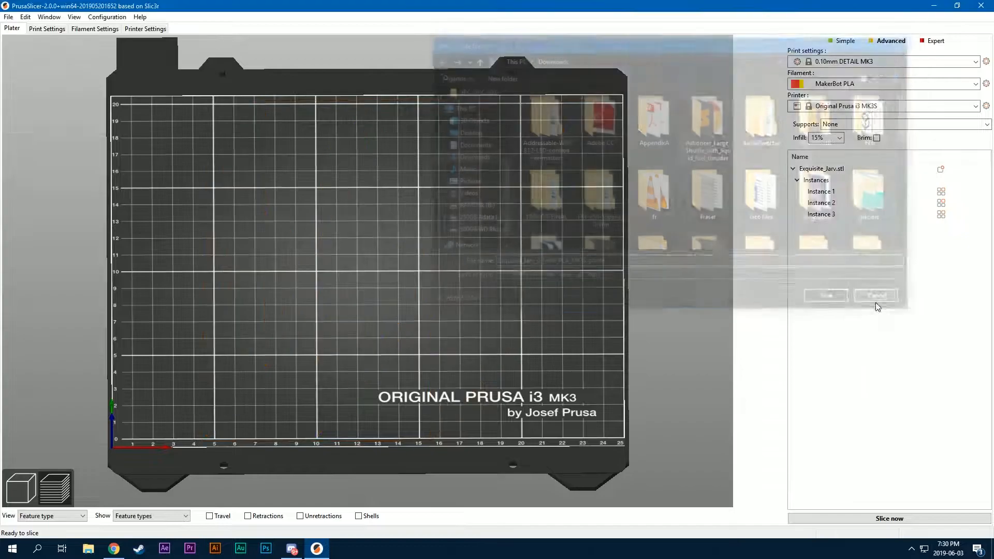
click(855, 517)
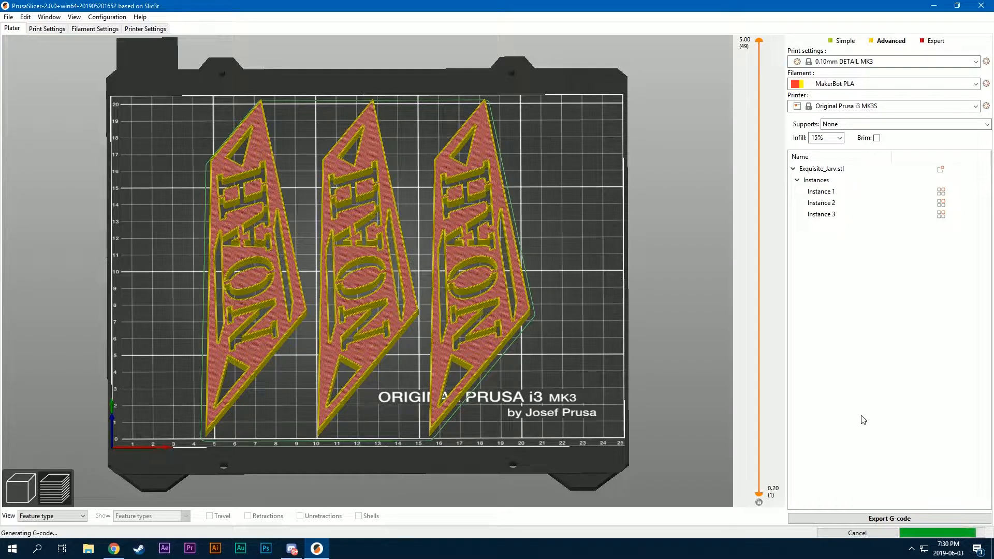
scroll(578, 253, up, 4)
scroll(602, 233, down, 6)
- Return to the 0.30mm DRAFT MK3 print preset, reslice and view the result from above
click(881, 61)
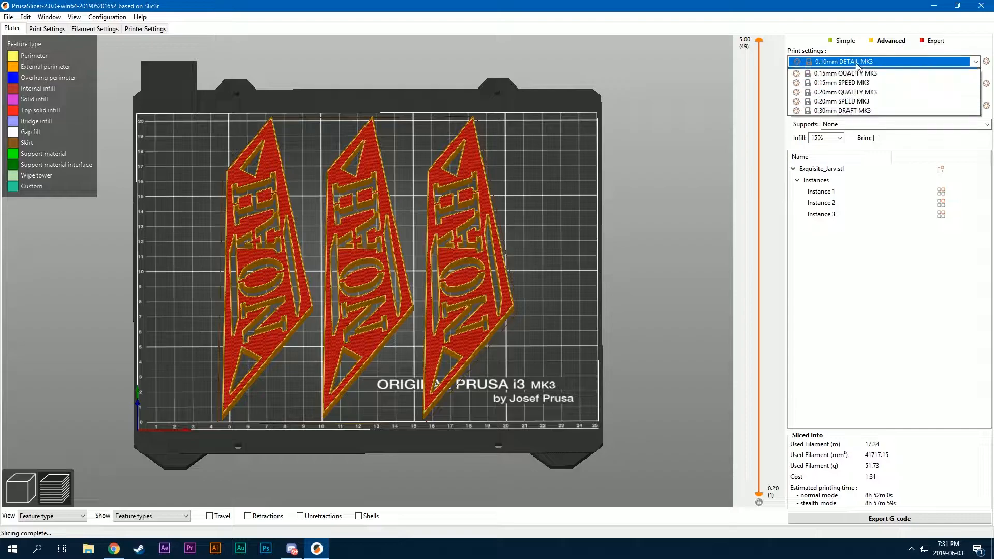
click(836, 148)
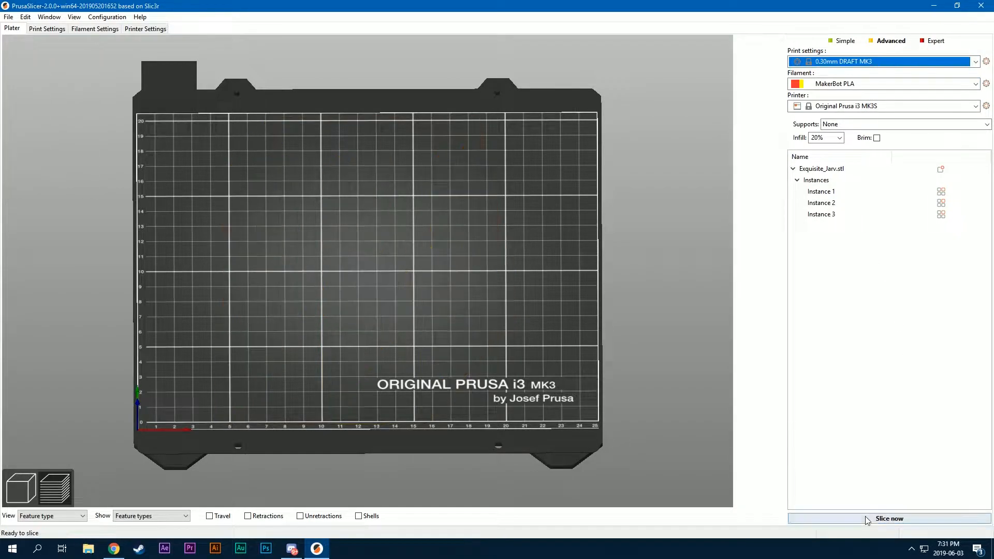
click(865, 516)
drag(644, 305, 579, 225)
key(1)
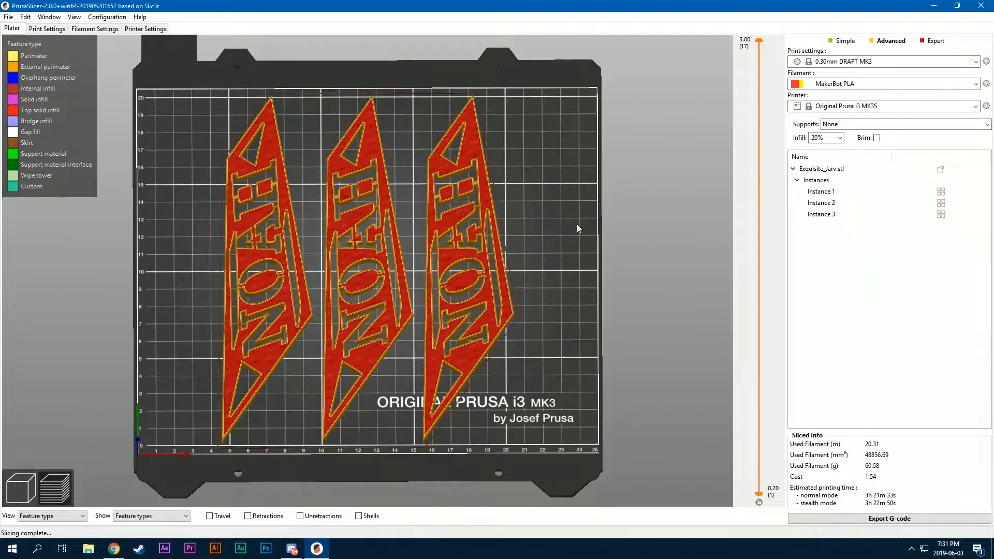
- Look through the available print presets and filament presets, keeping the current selections
click(921, 64)
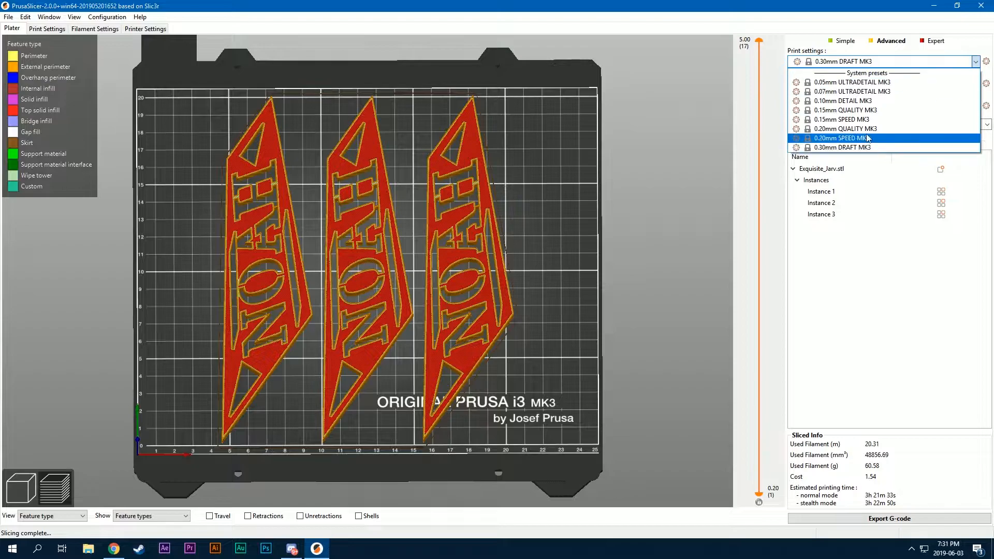
click(933, 64)
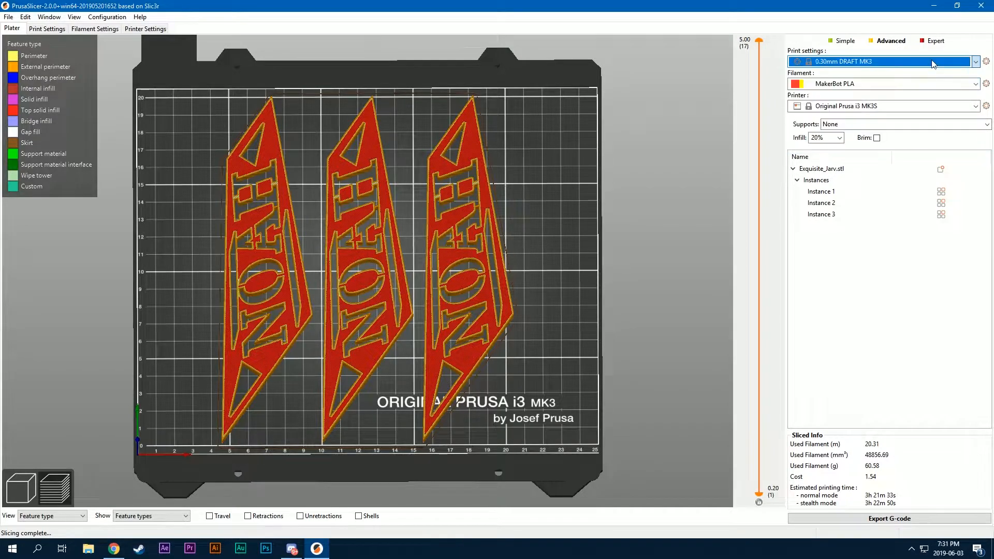
click(898, 85)
click(897, 87)
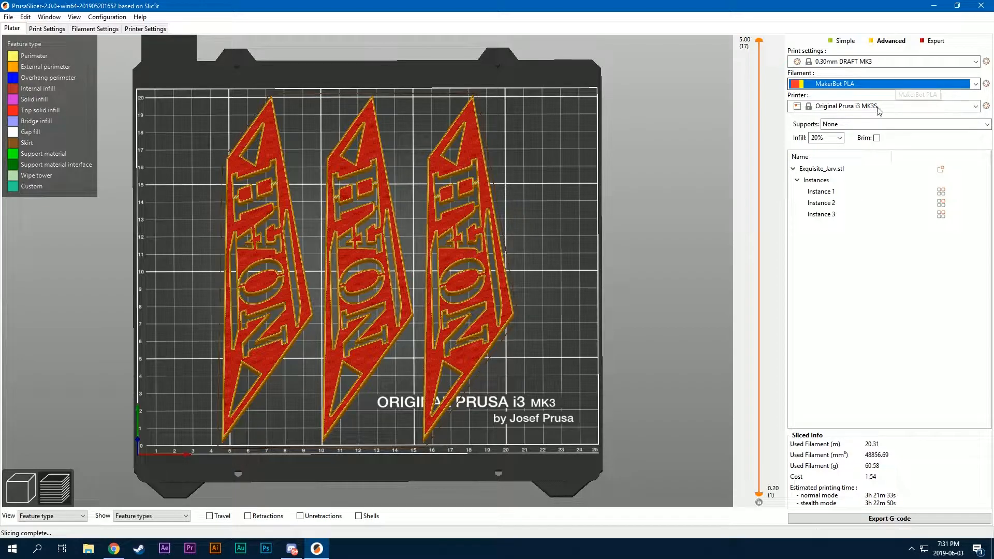
click(875, 86)
click(871, 89)
click(872, 89)
click(872, 89)
click(880, 84)
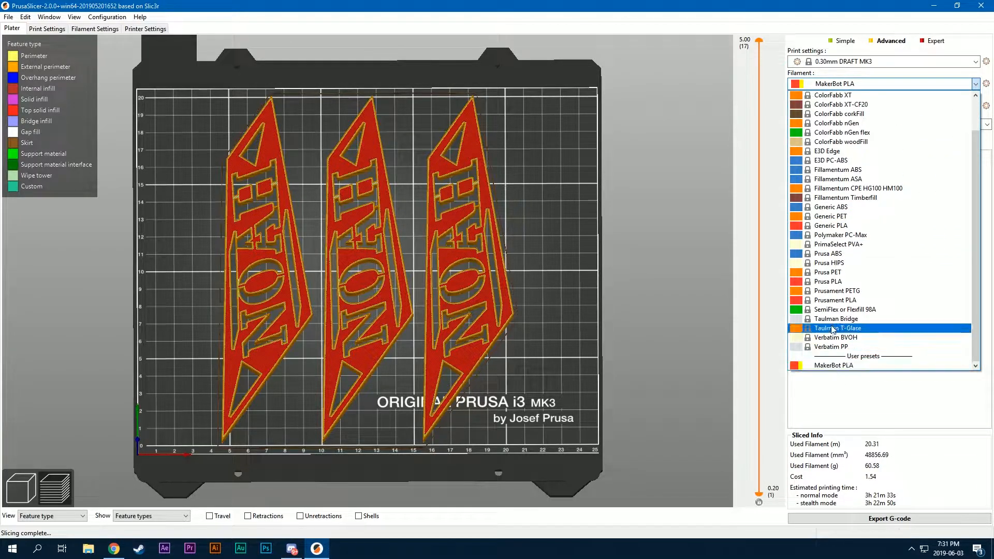
click(862, 85)
click(862, 85)
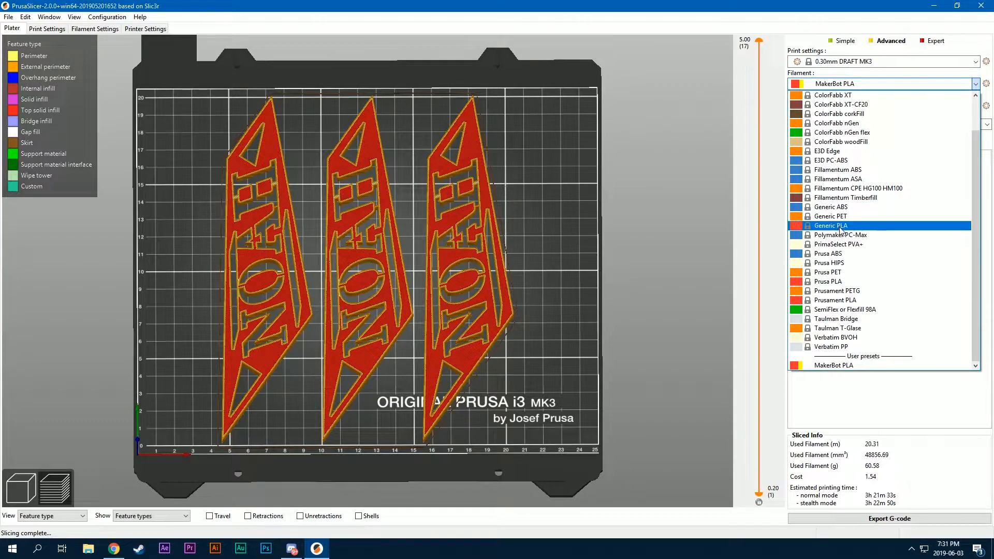
click(859, 85)
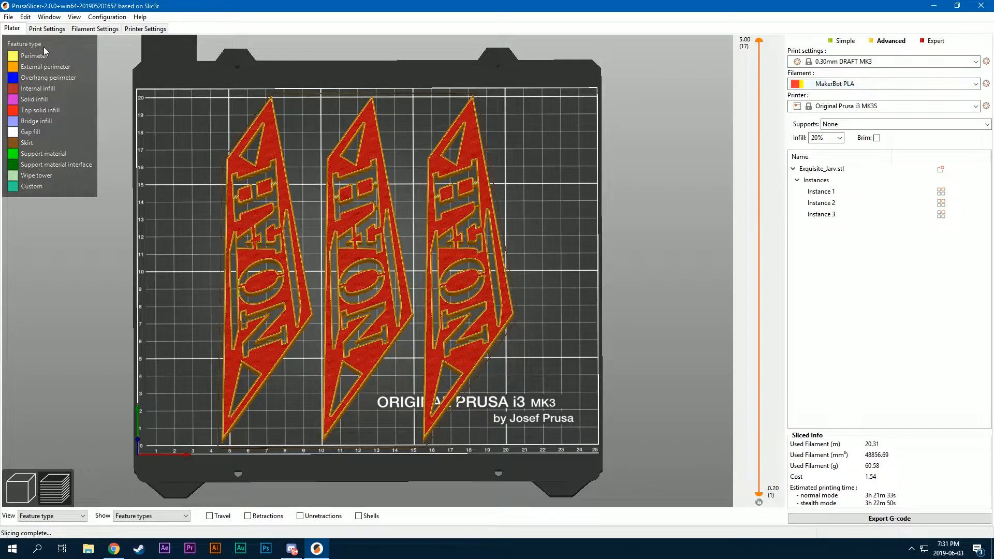
- Open the MakerBot PLA filament settings and examine the bed temperatures for the first and other layers
click(82, 29)
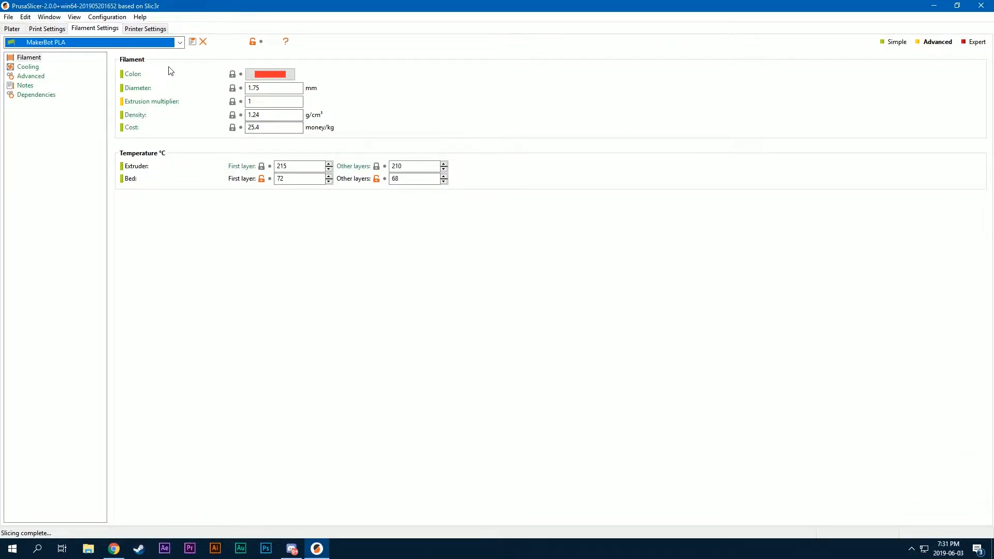
double_click(279, 179)
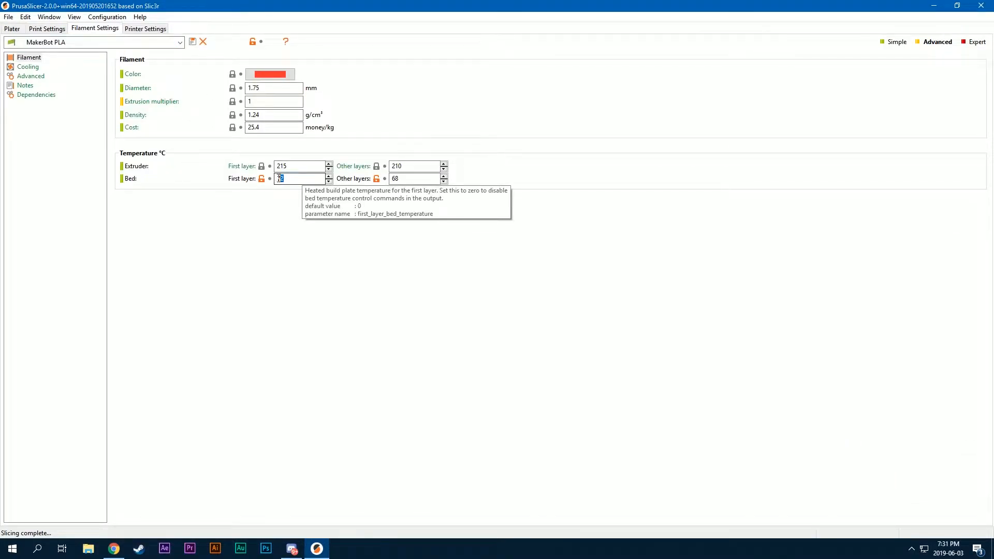
click(296, 182)
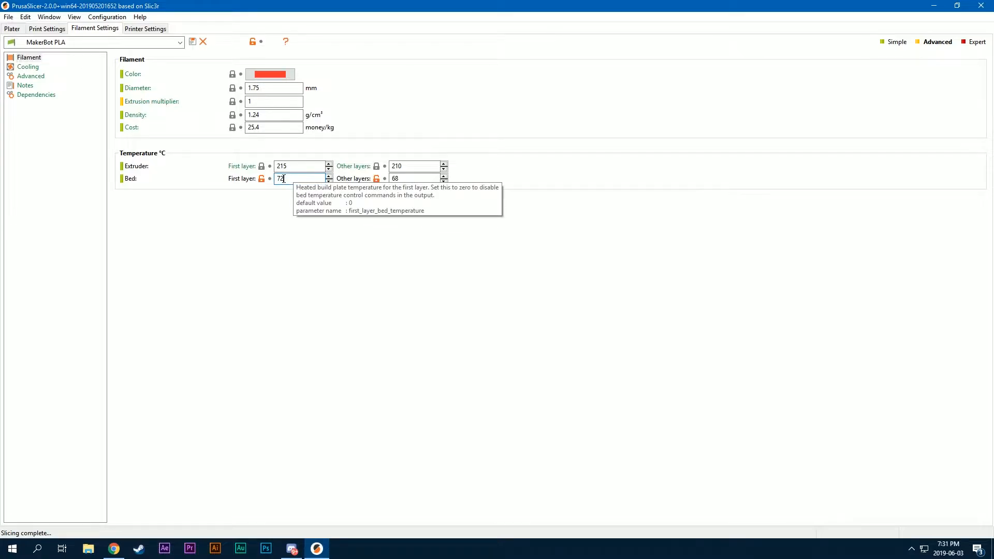
double_click(287, 178)
click(289, 180)
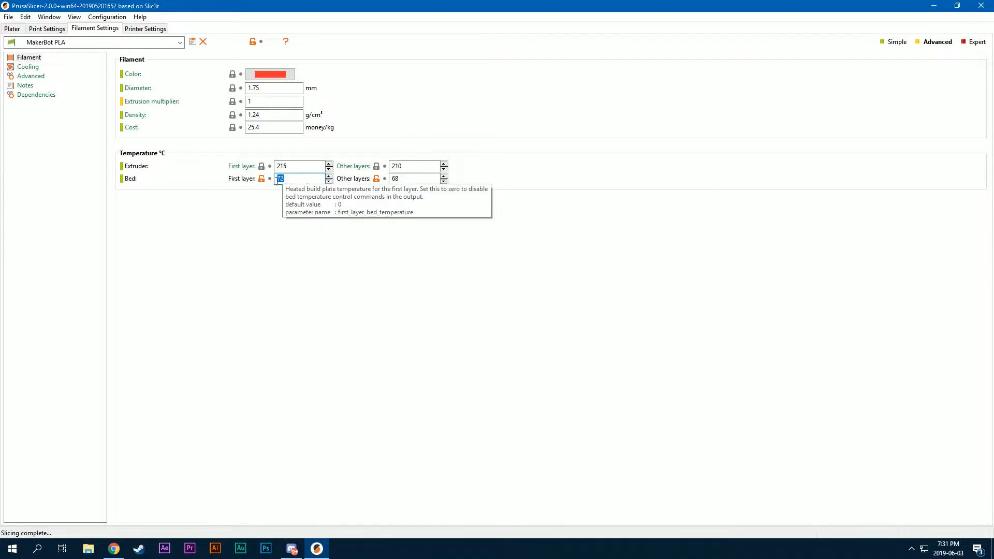
drag(400, 180, 391, 179)
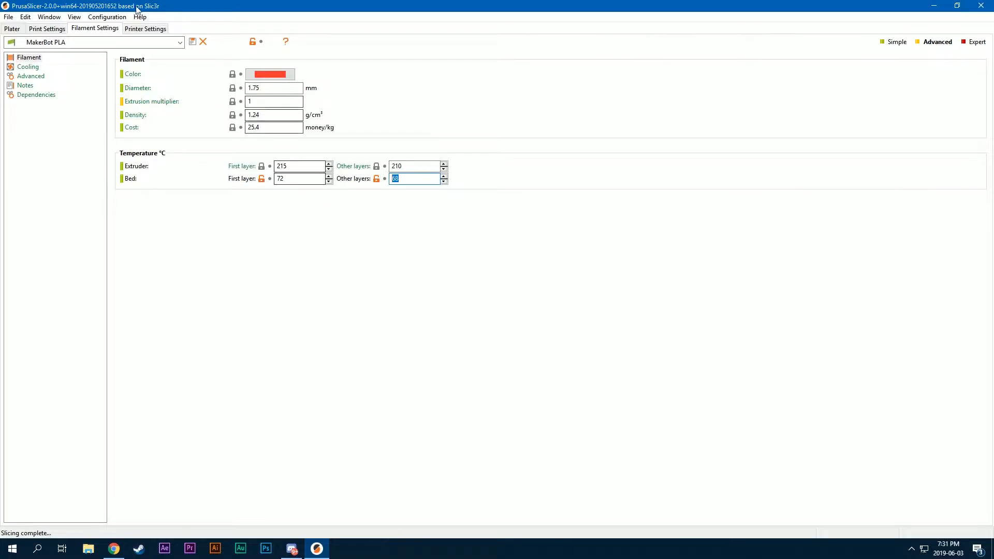
- Check the print settings and the plater's filament list, keep MakerBot PLA and return to its filament settings
click(46, 28)
click(12, 29)
click(880, 84)
click(839, 195)
click(46, 28)
click(94, 28)
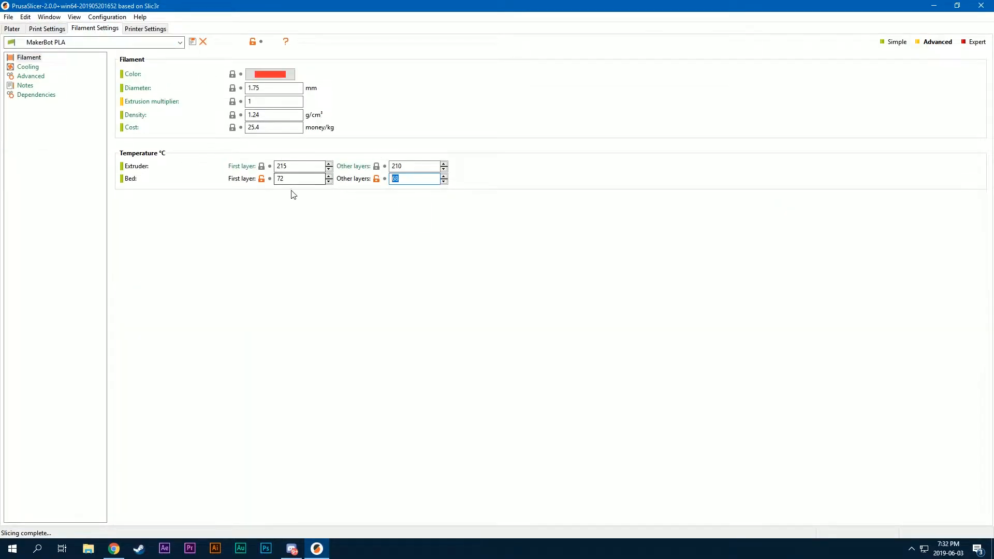
- Check the save name for the modified MakerBot PLA preset without saving, and return to the plater's filament selection
click(192, 41)
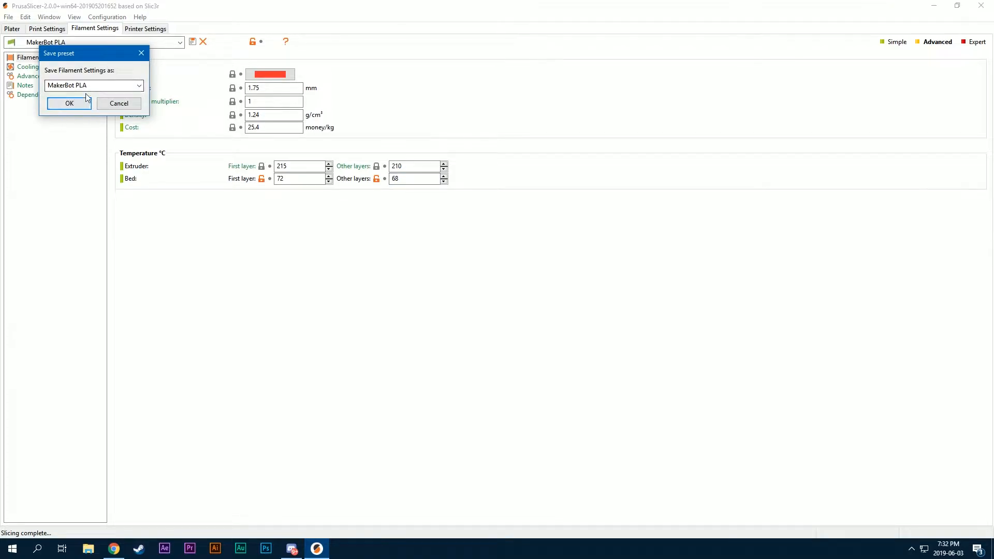
click(119, 103)
click(12, 28)
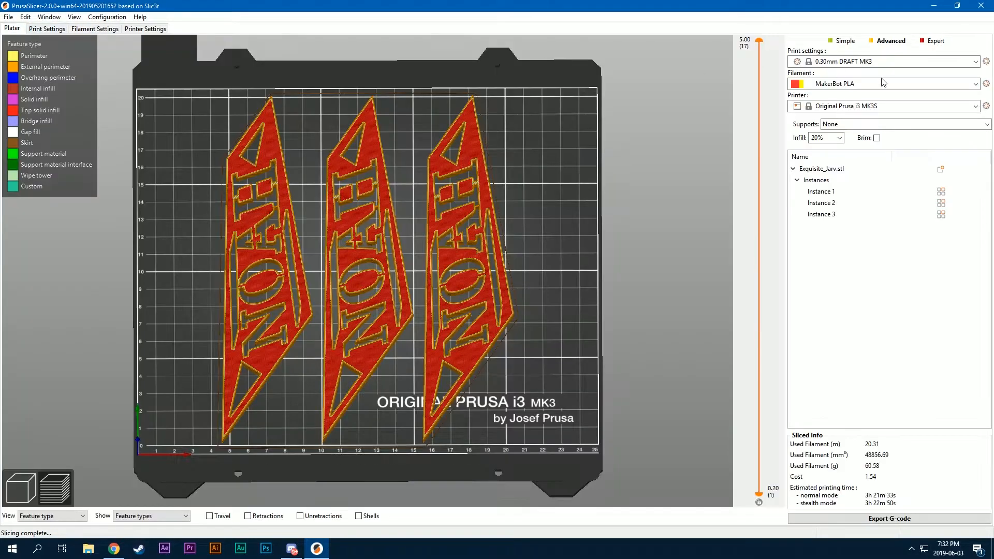
click(878, 89)
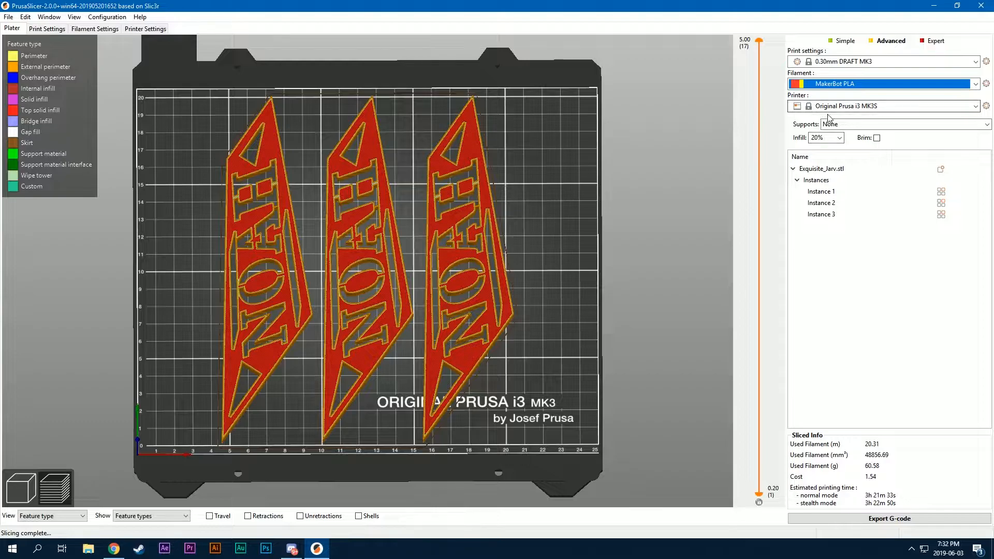
- Switch the printer preset to Original Prusa i3 MK3
click(858, 106)
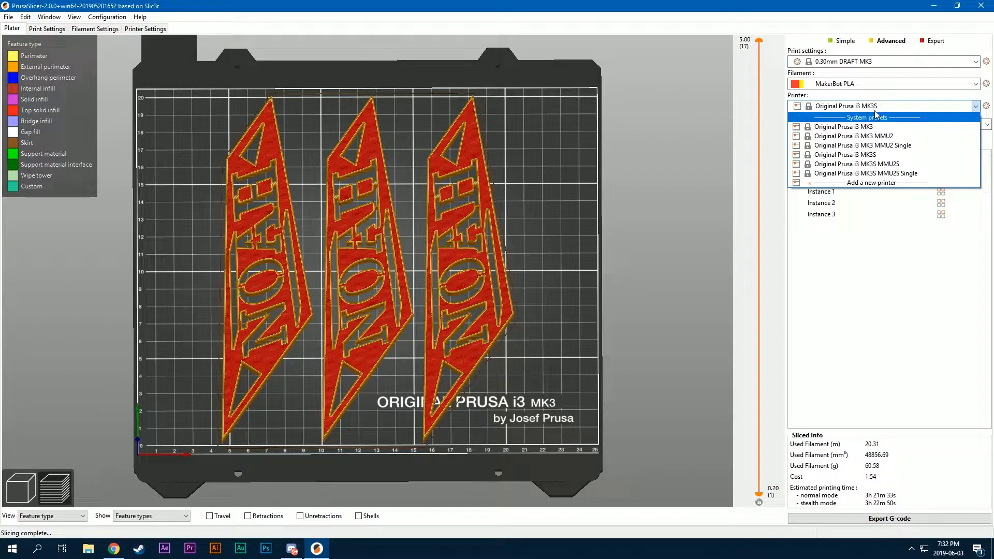
click(876, 128)
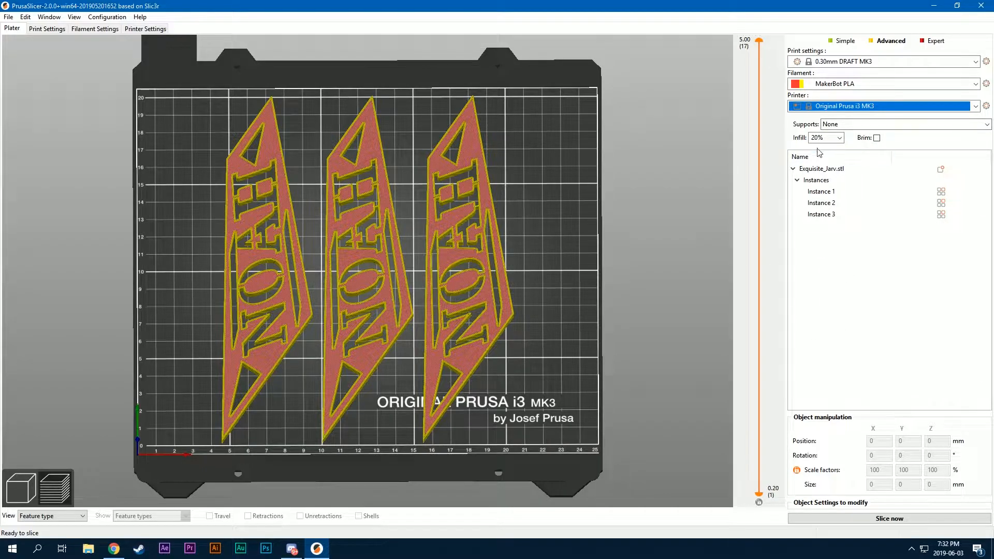
click(875, 107)
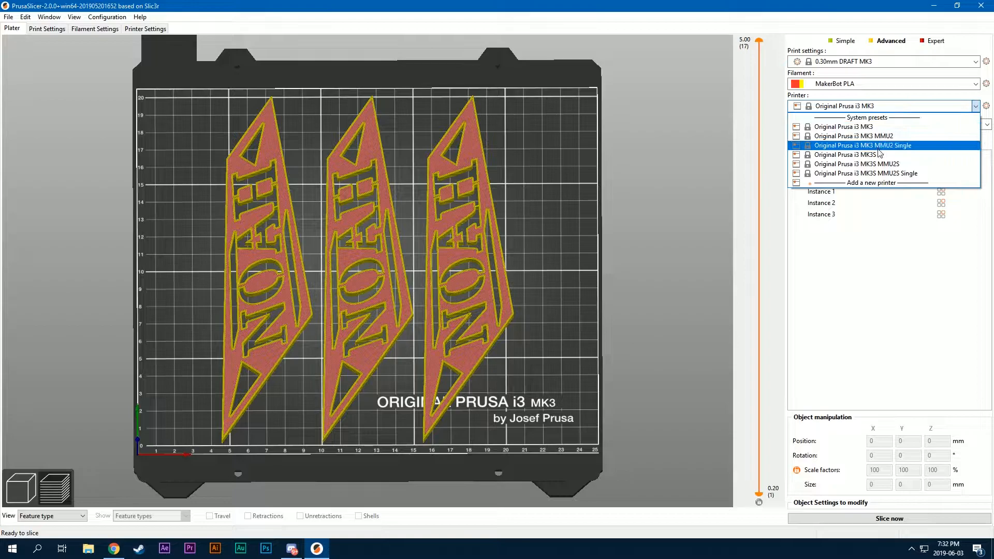
click(846, 127)
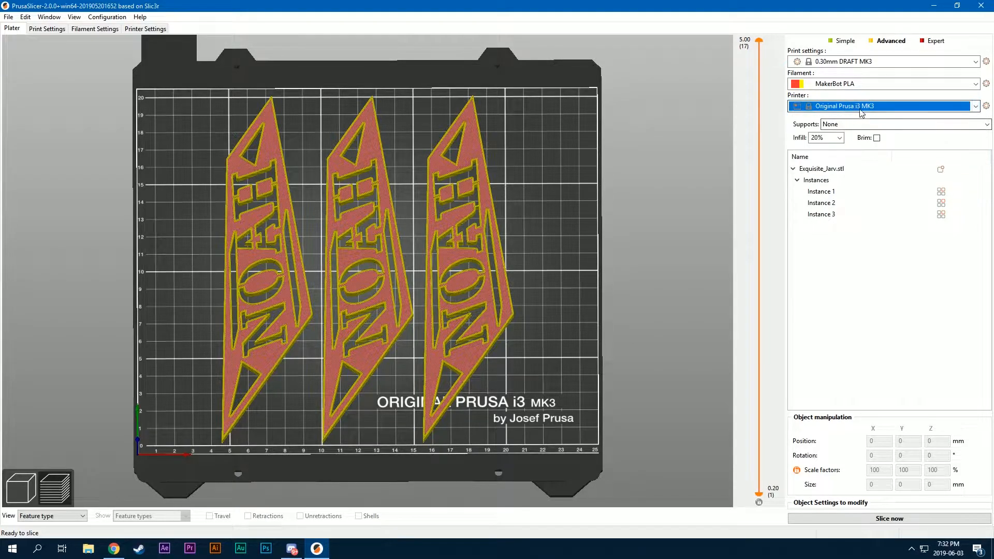
- Look through the available infill densities, keeping the current one
drag(637, 192, 510, 167)
scroll(571, 195, up, 4)
scroll(572, 196, down, 6)
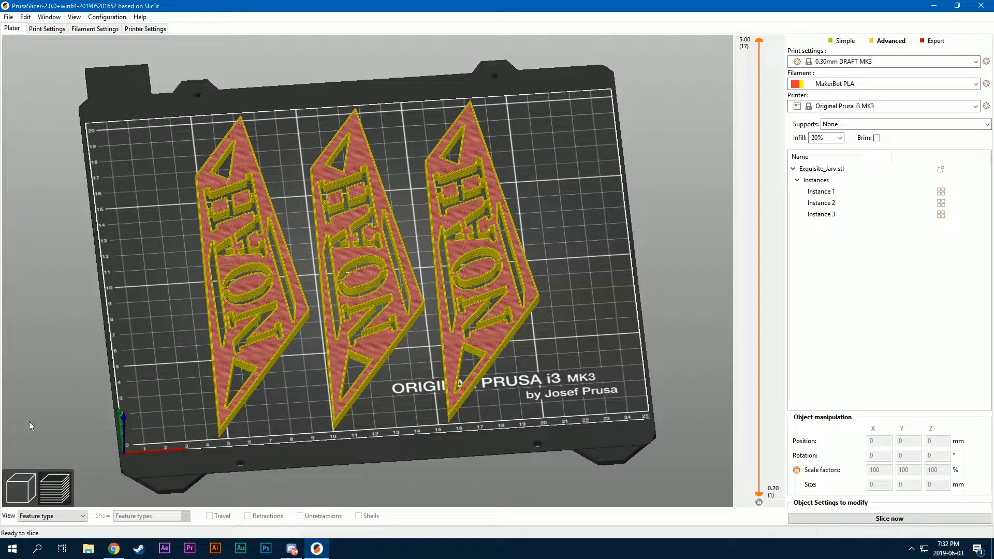
click(837, 140)
click(838, 140)
click(838, 139)
click(837, 140)
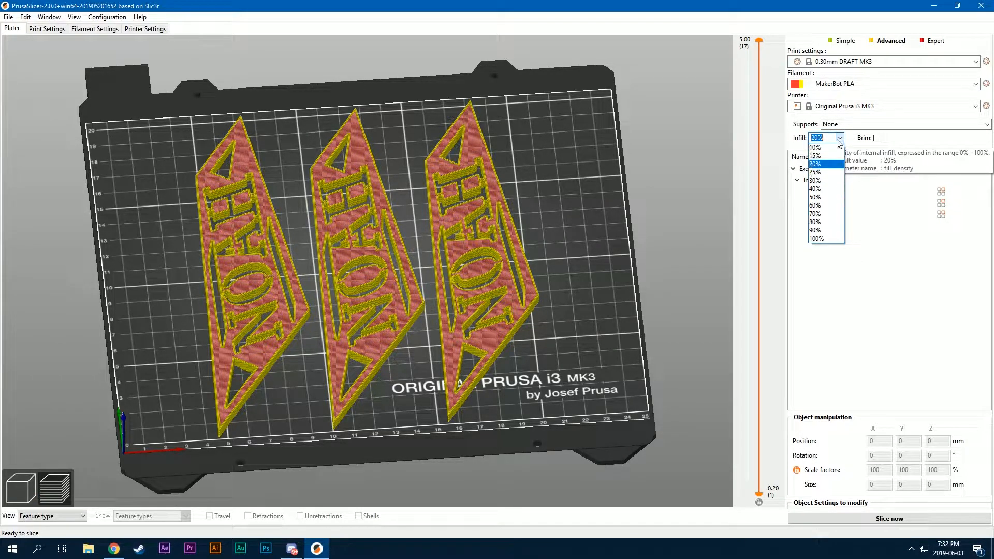
click(598, 215)
- Lower the layer preview to the 2.90 mm layer and examine the infill inside the three models
drag(597, 215, 626, 192)
drag(760, 43, 759, 238)
scroll(572, 189, up, 5)
drag(618, 206, 499, 197)
scroll(566, 191, up, 2)
- Set the infill to 10% and reslice the models
click(839, 138)
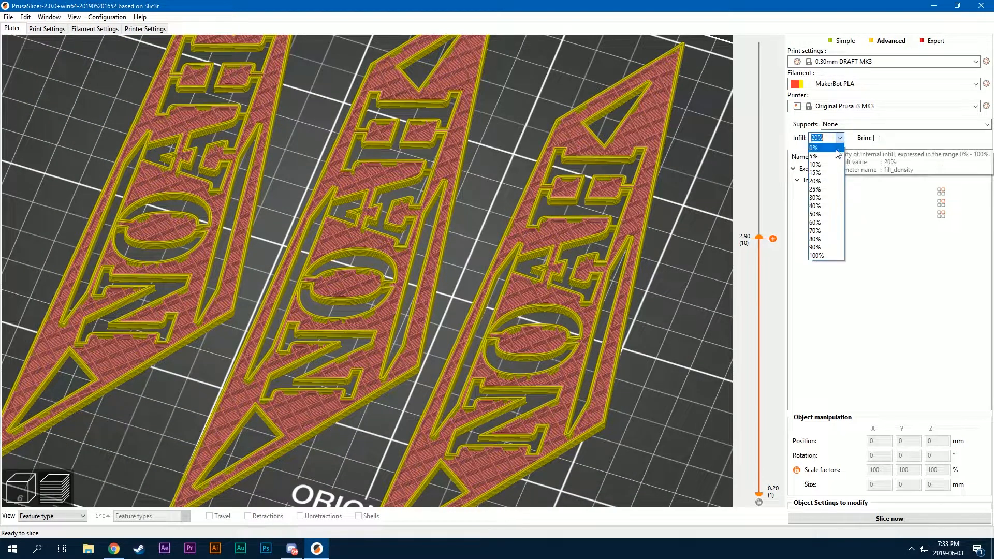
click(821, 163)
click(849, 518)
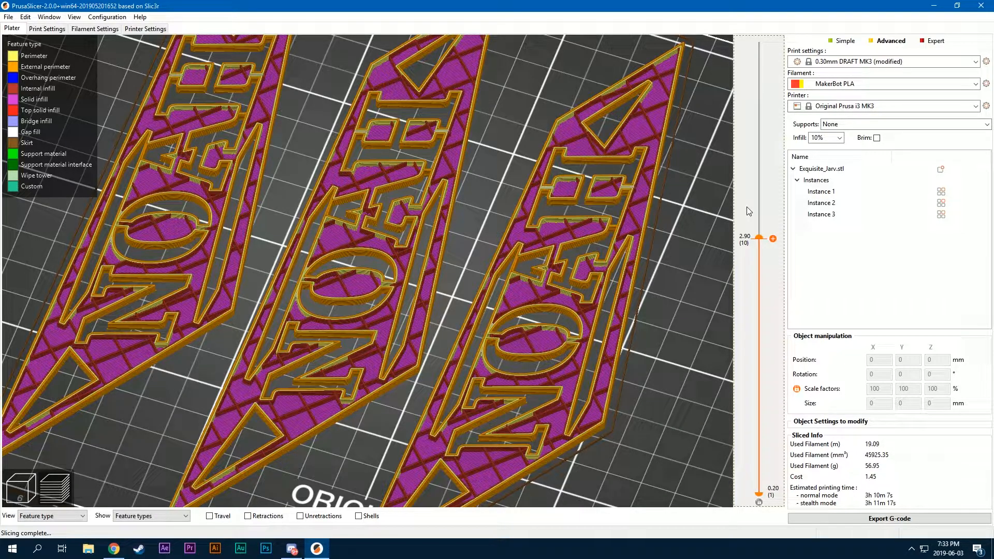
- Set the infill to 100%, accept the switch to the rectilinear fill pattern and reslice
click(840, 138)
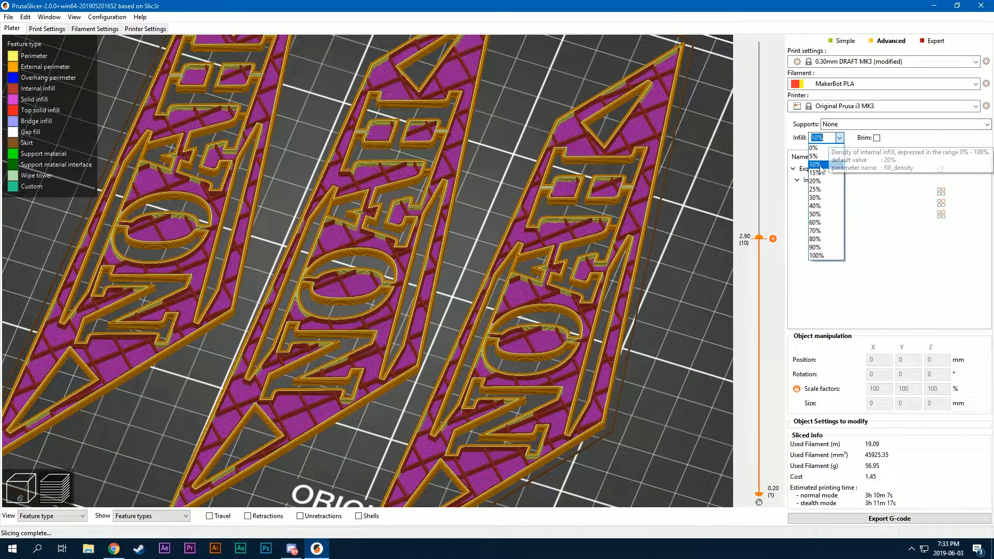
click(815, 255)
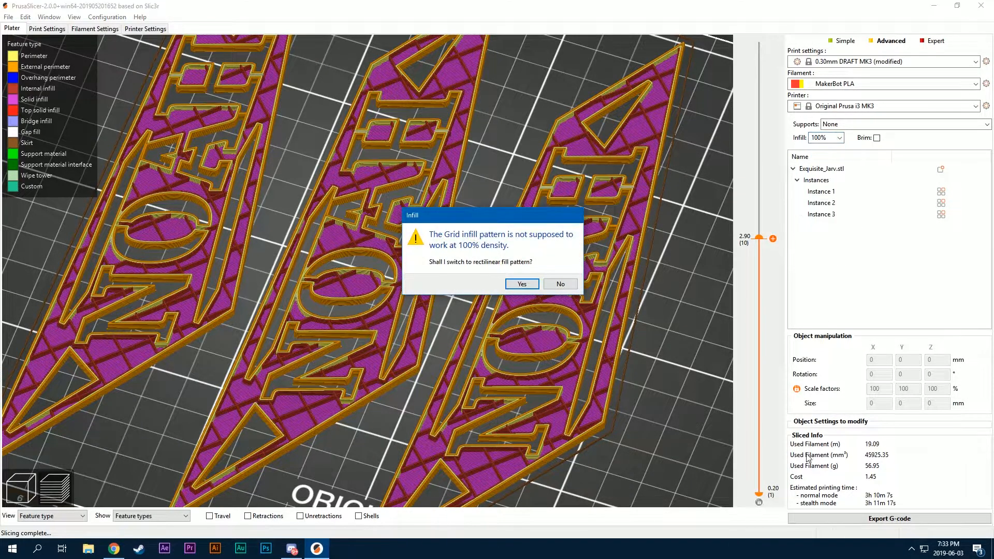
click(532, 288)
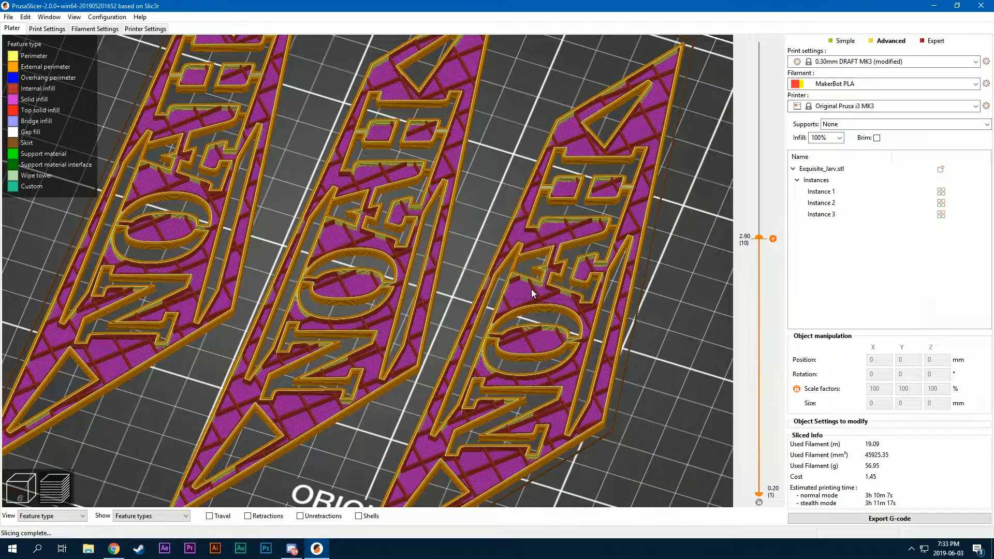
scroll(561, 277, down, 5)
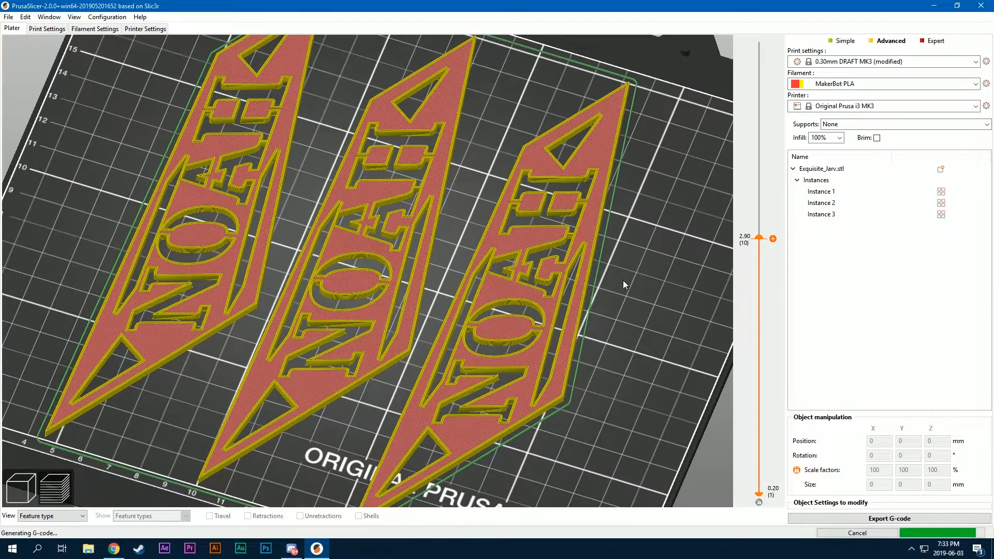
- Lower the layer preview to 2.30 mm and examine the solid infill up close
drag(759, 238, 767, 304)
scroll(637, 290, up, 5)
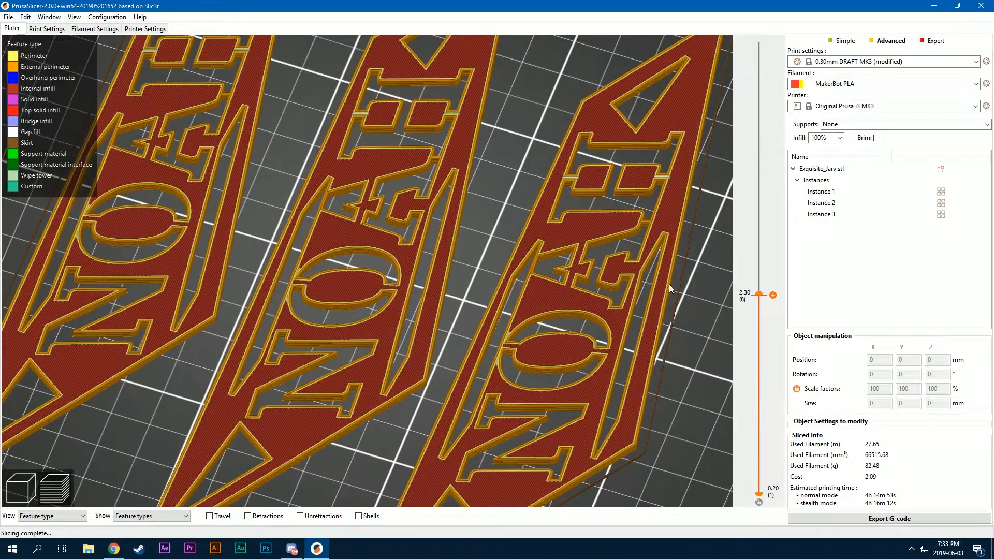
scroll(670, 306, down, 3)
scroll(667, 279, up, 3)
scroll(675, 283, down, 4)
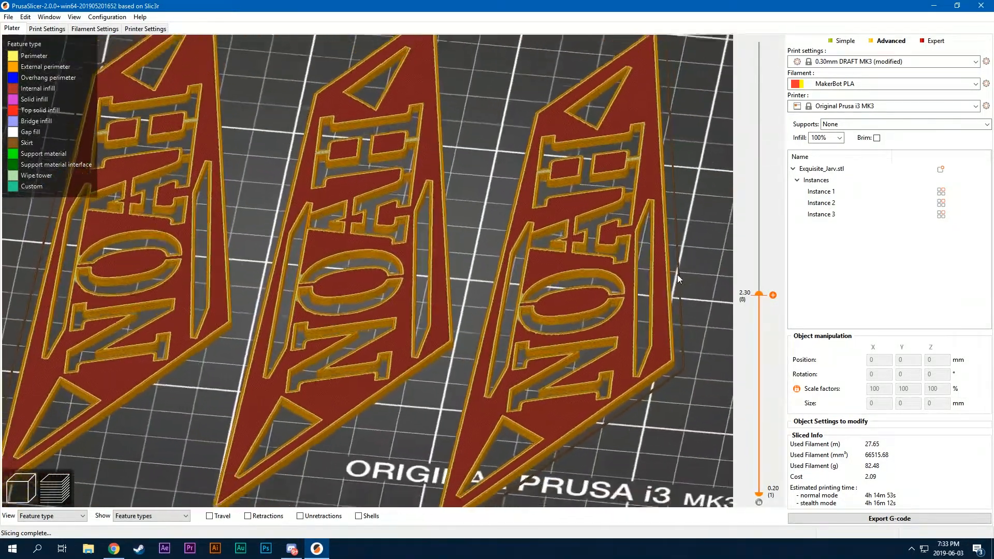
scroll(676, 263, up, 4)
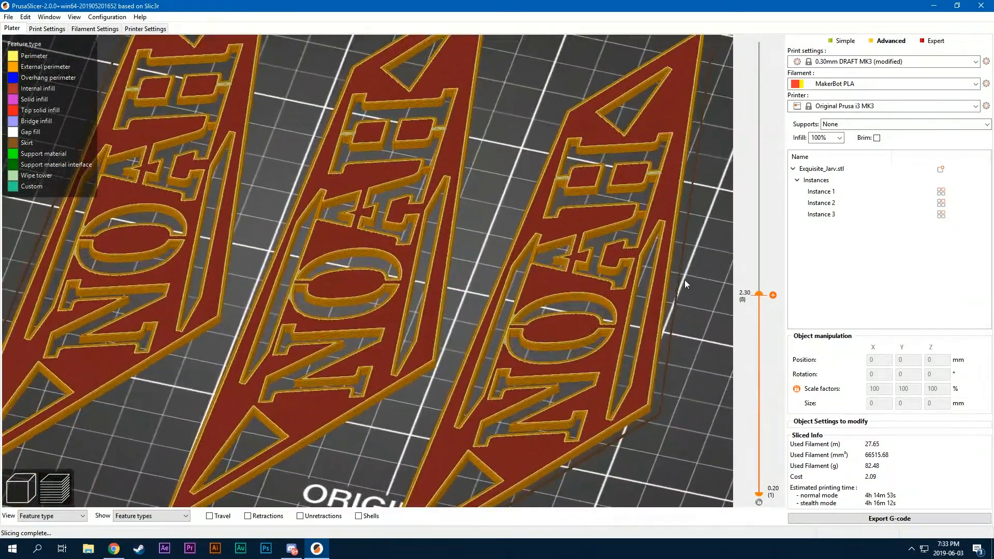
- Set the infill to 5%, reslice and examine the sparser infill in the preview
click(818, 137)
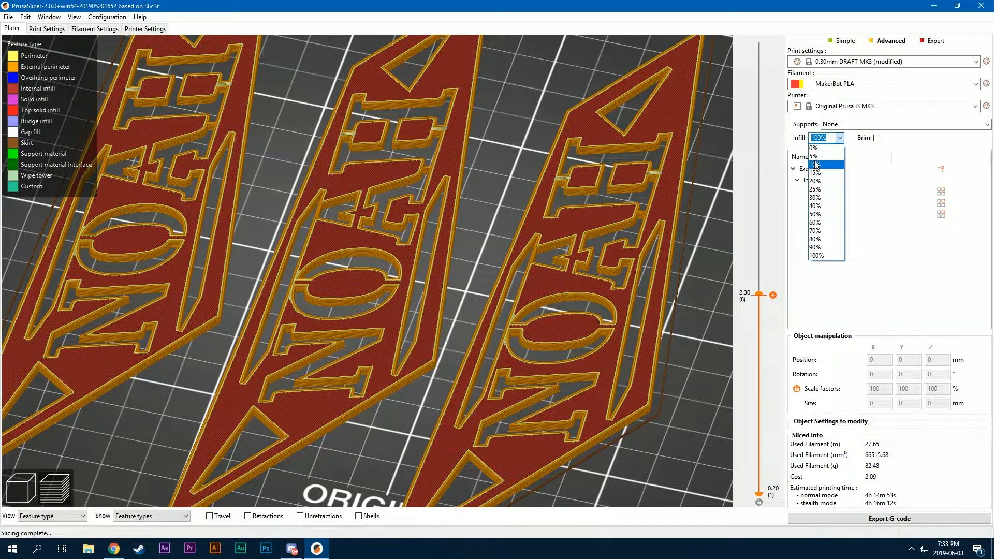
click(814, 156)
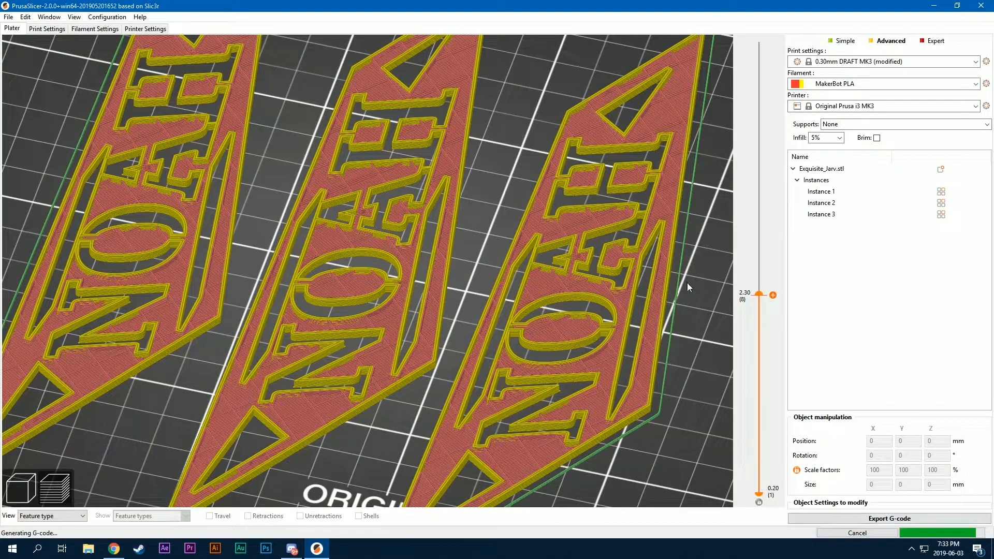
scroll(697, 286, down, 5)
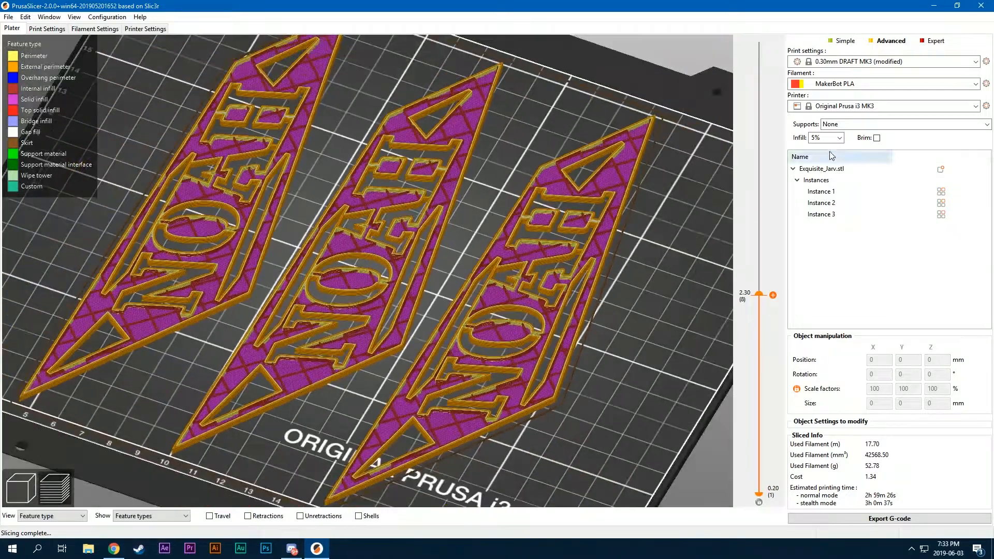
click(824, 137)
click(699, 223)
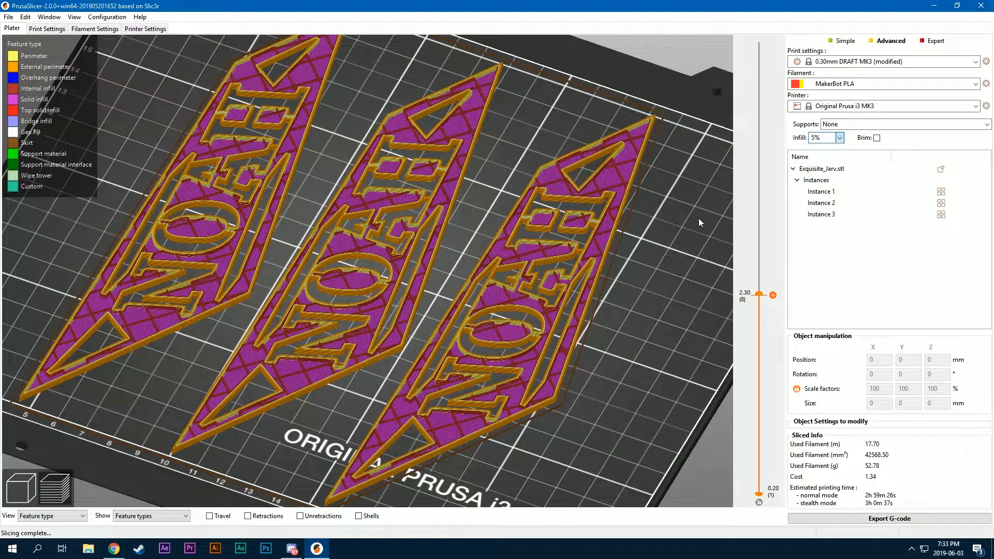
drag(622, 346, 640, 343)
scroll(539, 312, down, 5)
drag(522, 310, 525, 311)
- Return to the 3D editor view and delete all models from the bed
click(23, 490)
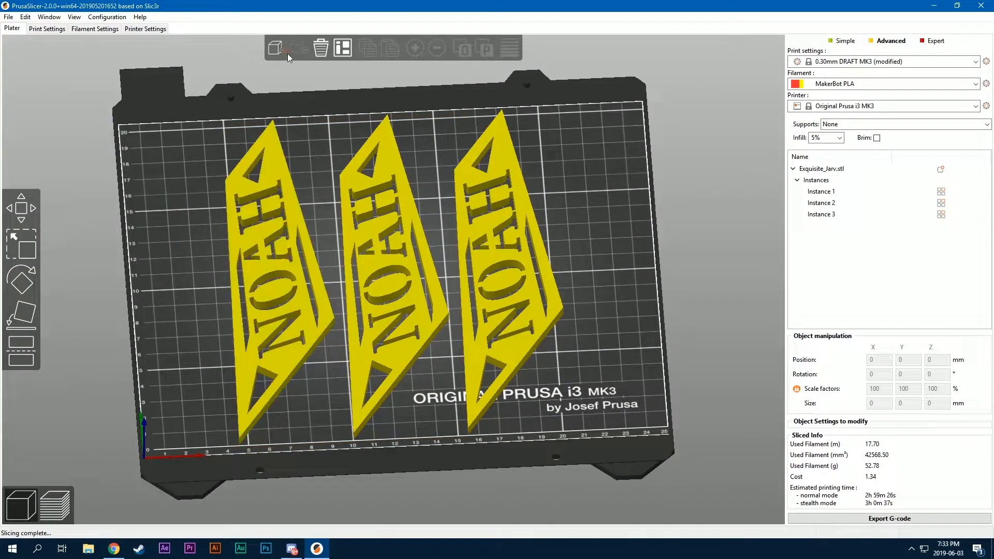
click(322, 49)
click(479, 269)
- Import fin v2 v1.stl from the Downloads folder and view it from several angles
click(277, 48)
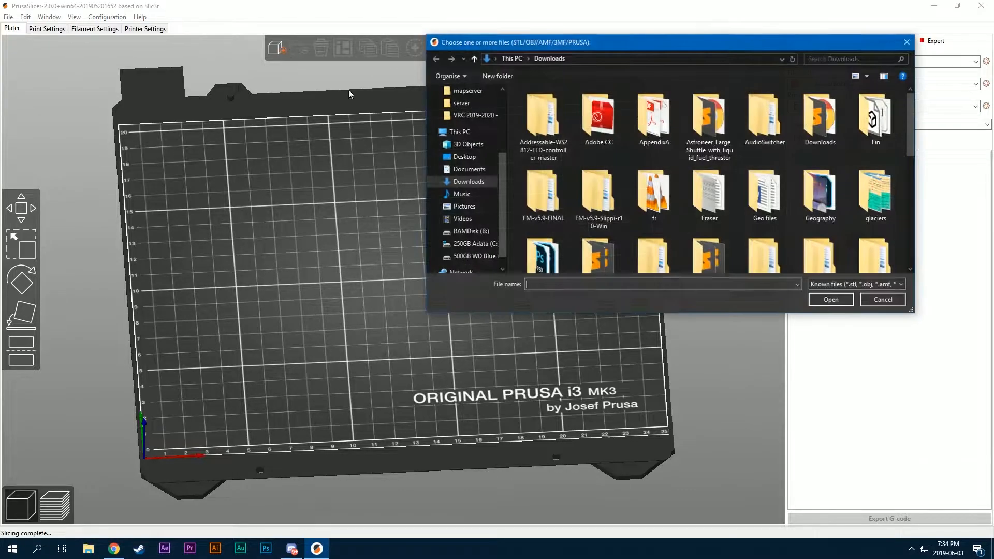
scroll(766, 129, down, 2)
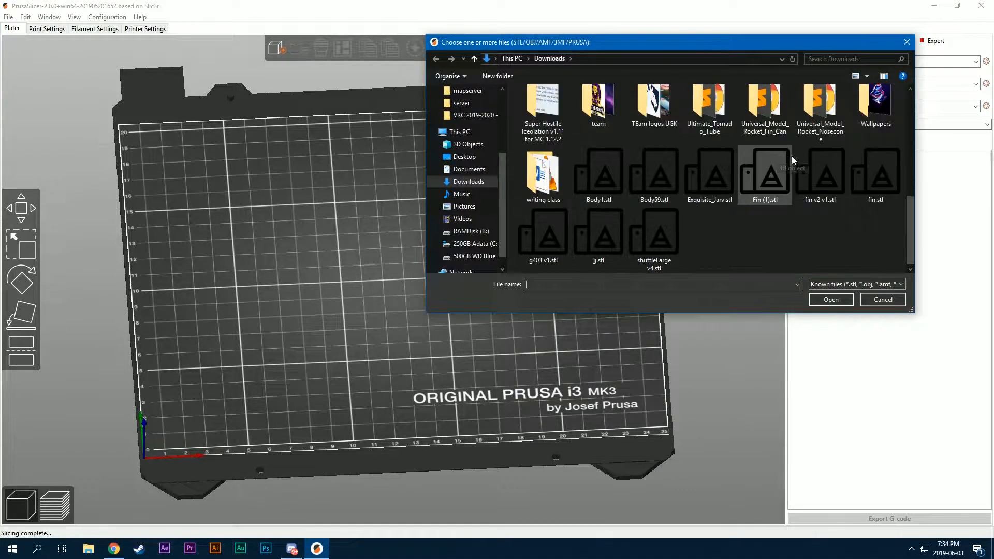
double_click(823, 176)
drag(545, 301, 405, 183)
right_click(405, 180)
drag(476, 151, 526, 162)
right_click(452, 188)
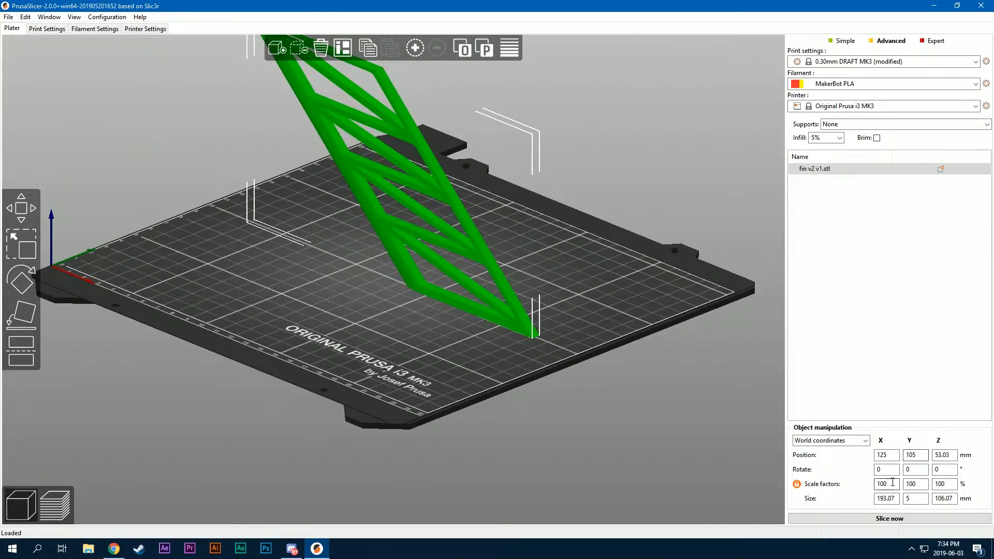
- Rotate the upright fin with the Rotate tool so that it lies nearly flat on the bed
key(0)
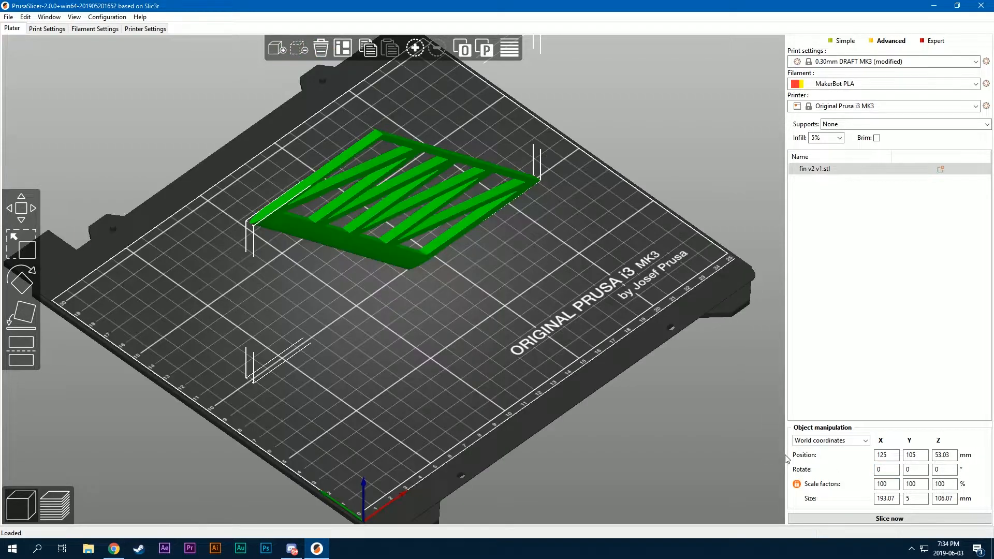
click(889, 472)
click(39, 281)
drag(677, 255, 702, 232)
drag(479, 99, 482, 100)
click(480, 100)
drag(696, 131, 644, 185)
- Move the fin on the bed to about X 128.16, Y 108.6 mm
click(21, 207)
drag(103, 217, 365, 191)
mouse_move(545, 156)
mouse_down()
mouse_move(539, 173)
mouse_move(558, 150)
mouse_up()
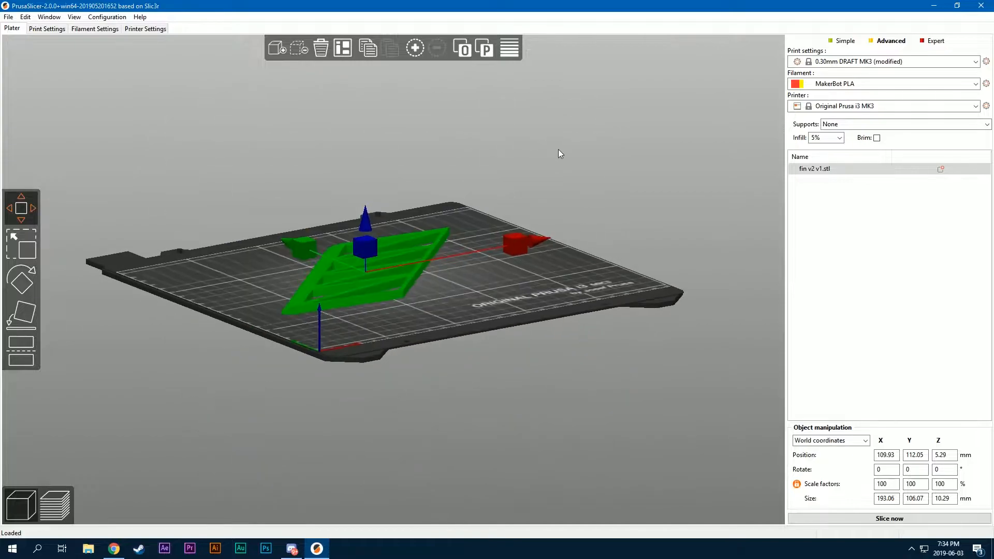
drag(416, 263, 444, 258)
drag(541, 282, 495, 204)
- Slice the tilted fin and examine in the preview how its underside sits relative to the bed
click(61, 497)
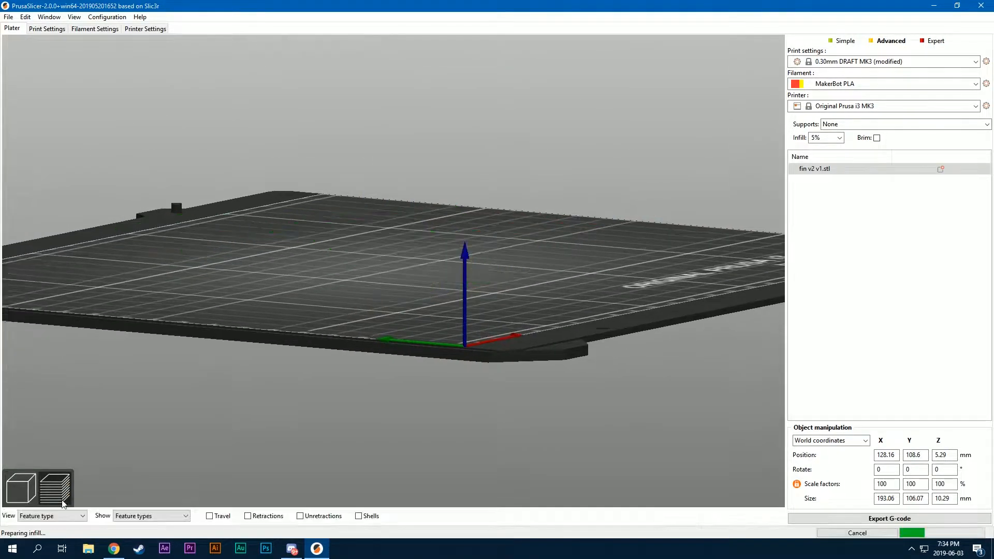
scroll(185, 208, up, 6)
drag(184, 207, 267, 206)
scroll(267, 206, down, 5)
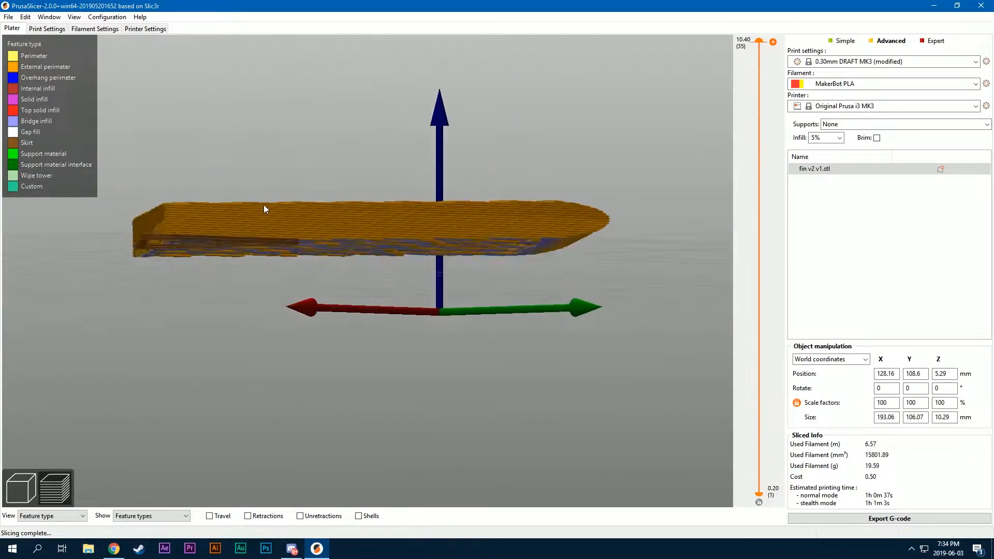
drag(565, 265, 566, 250)
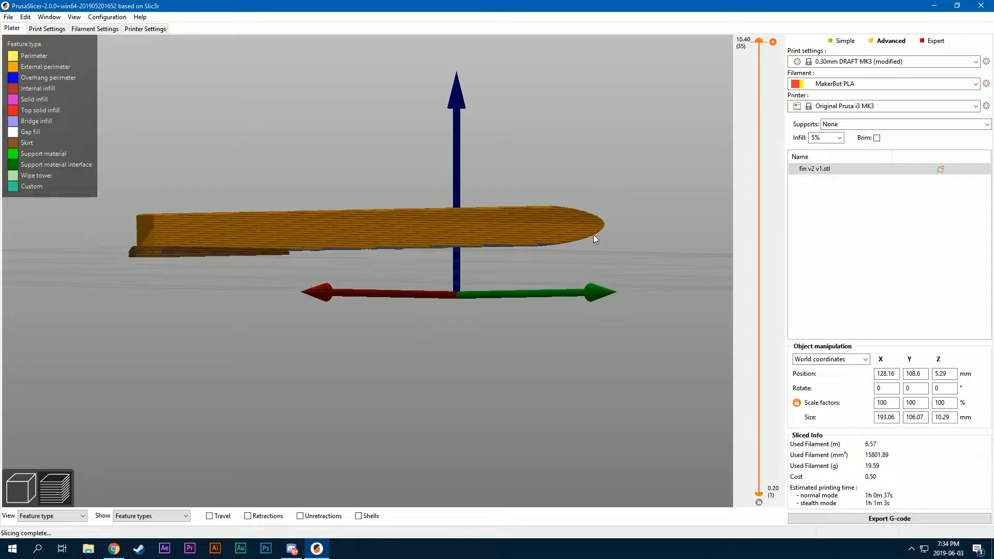
drag(589, 248, 364, 335)
- Return to the 3D editor, delete the tilted fin and import fin v2 v1.stl again
click(25, 487)
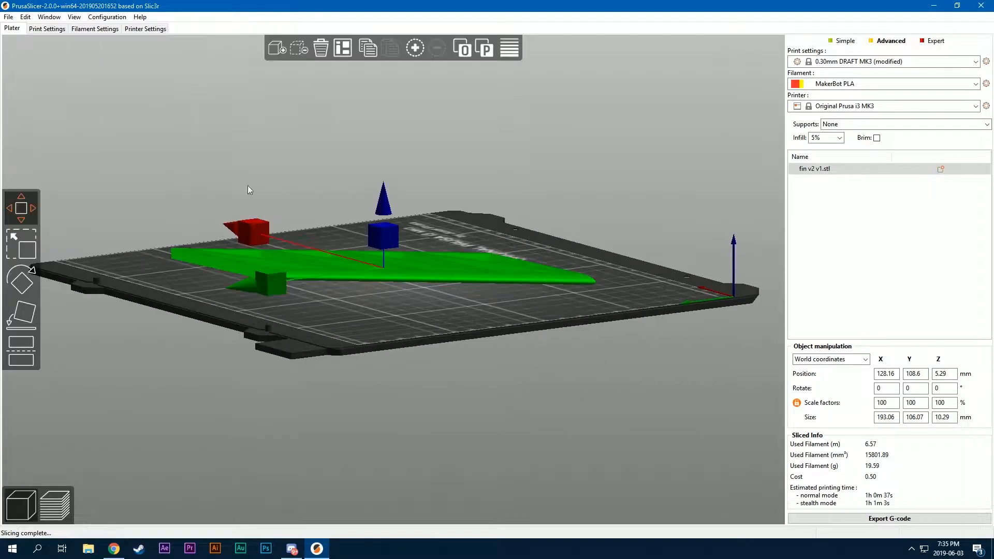
click(294, 52)
click(278, 49)
scroll(750, 241, down, 2)
double_click(815, 168)
drag(616, 217, 582, 224)
right_click(463, 212)
click(569, 182)
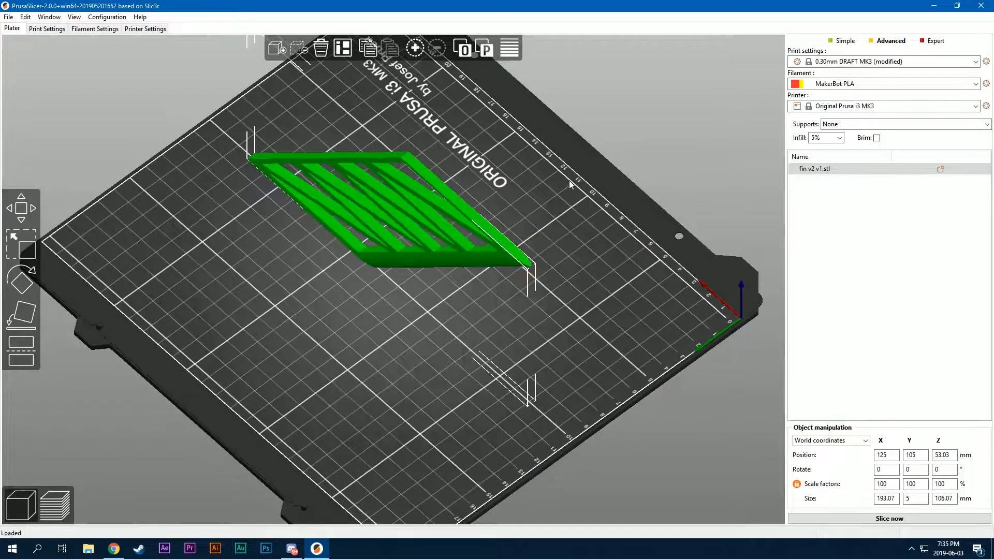
- Rotate the upright fin 90° about the X axis so it lies flat, positioned at about X 110.77, Y 80.66 mm on the bed
click(22, 282)
key(0)
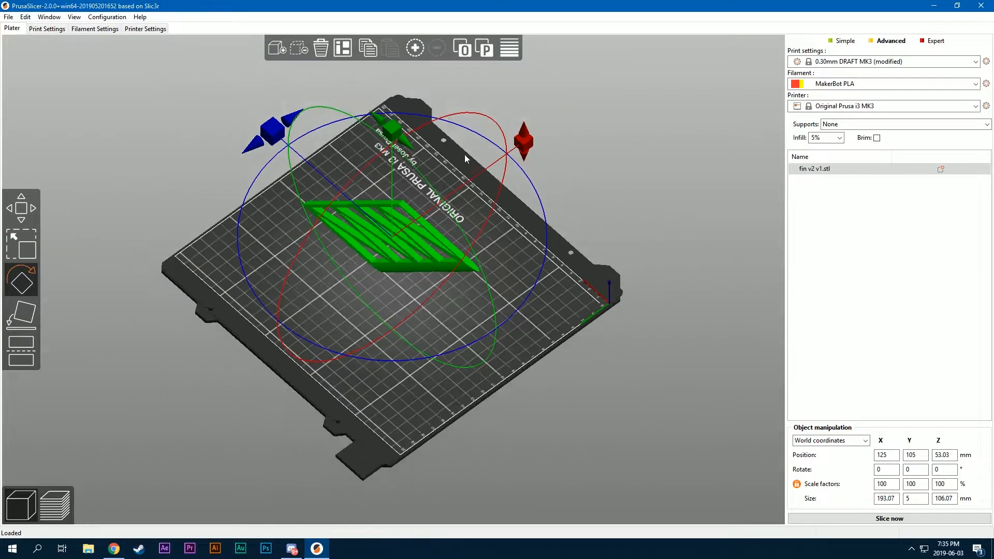
drag(606, 214, 444, 132)
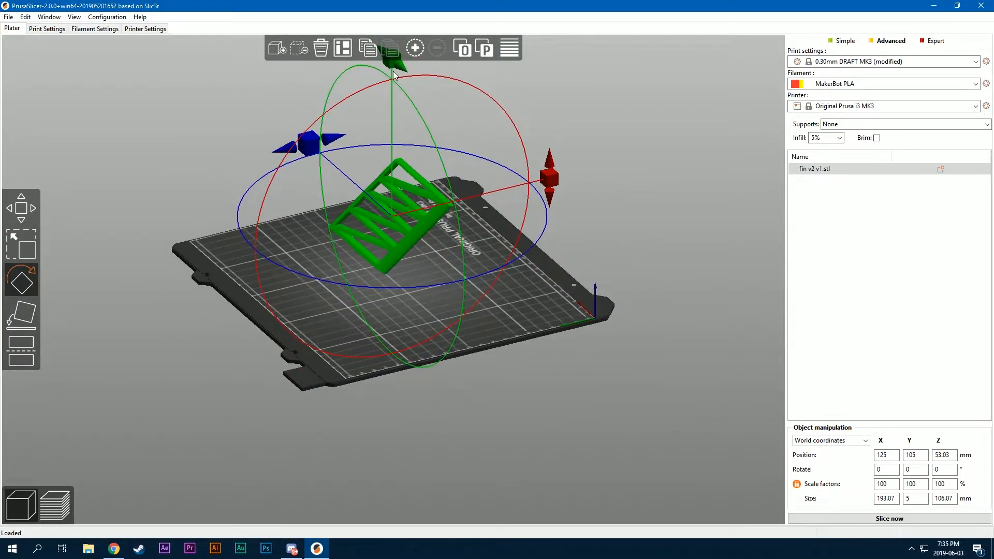
drag(439, 81, 397, 68)
drag(562, 99, 624, 103)
drag(493, 157, 386, 355)
drag(538, 282, 585, 246)
click(600, 193)
drag(600, 189, 549, 224)
click(549, 224)
mouse_move(458, 181)
mouse_down()
mouse_move(459, 208)
mouse_move(471, 182)
mouse_up()
mouse_move(574, 298)
mouse_down()
mouse_move(576, 263)
mouse_move(593, 269)
mouse_move(574, 298)
mouse_up()
- Set supports to Support on build plate only and move the flat fin to about X 124.39, Y 109.67 mm
click(843, 127)
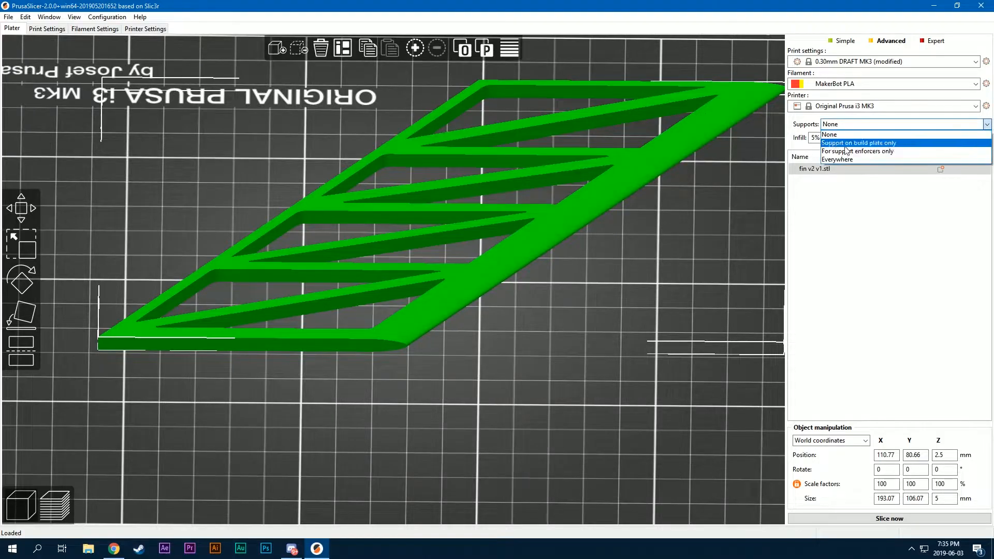
click(850, 142)
click(488, 284)
drag(688, 313, 480, 198)
drag(550, 244, 582, 221)
- Slice the flat fin and examine the support material along its edge through the layers of the preview
click(865, 518)
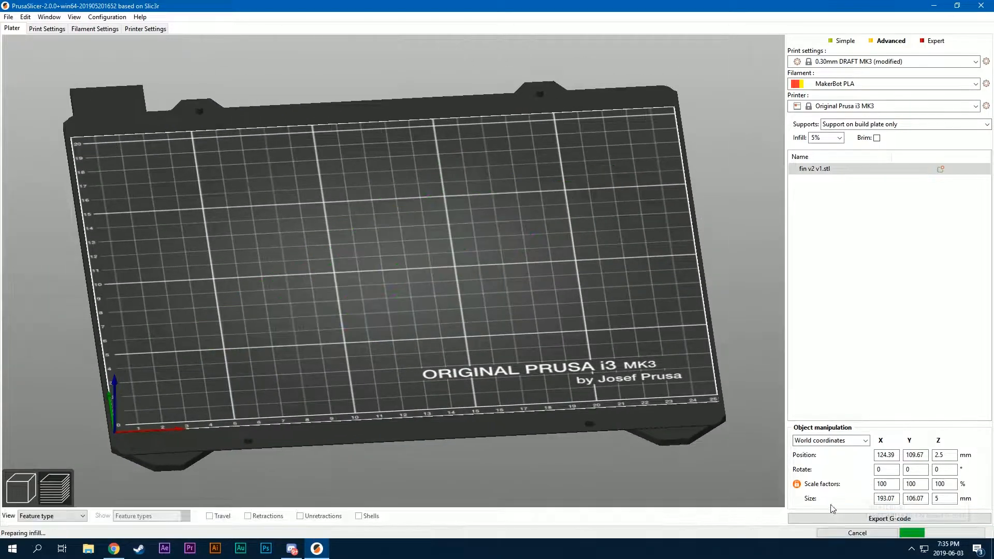
drag(145, 429, 155, 395)
click(29, 483)
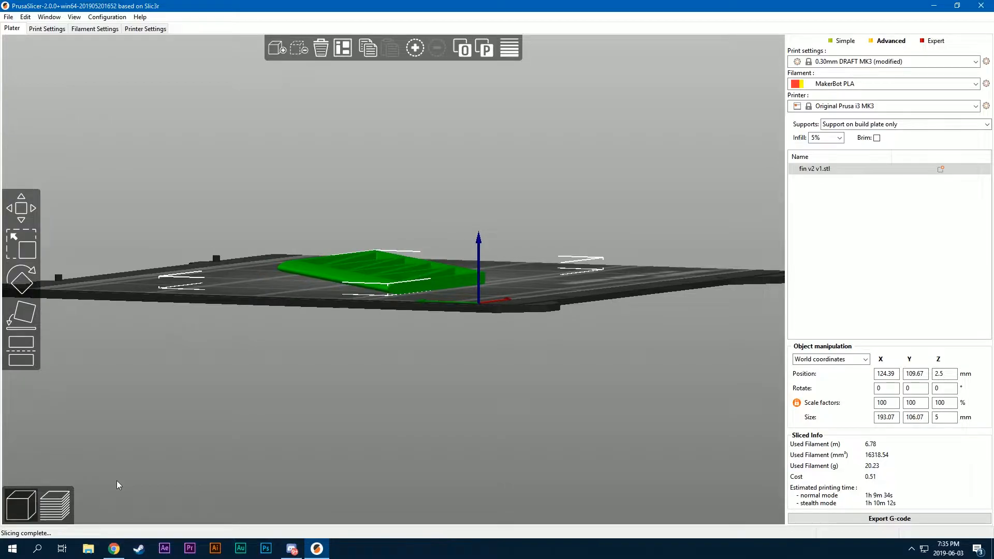
drag(78, 466, 688, 191)
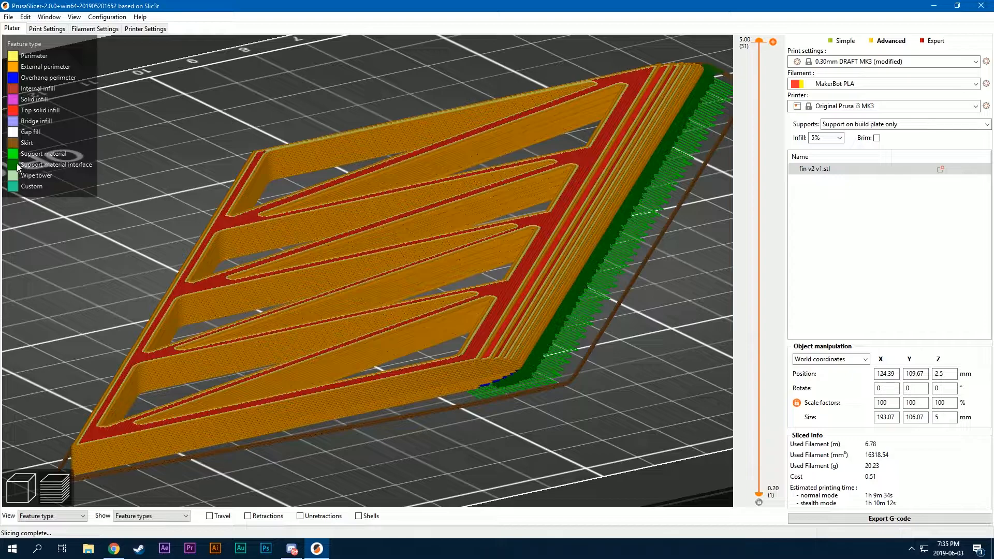
drag(755, 38, 754, 387)
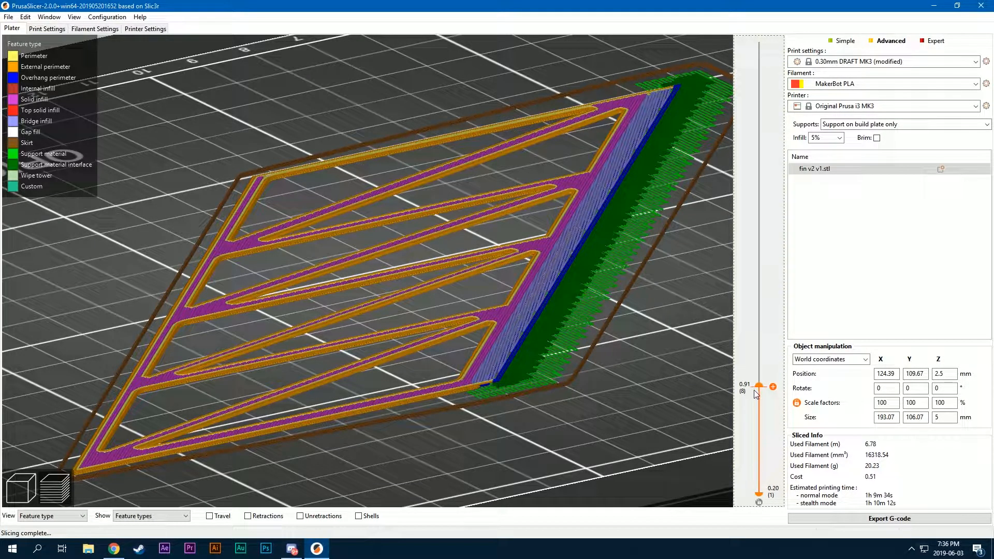
drag(755, 391, 773, 42)
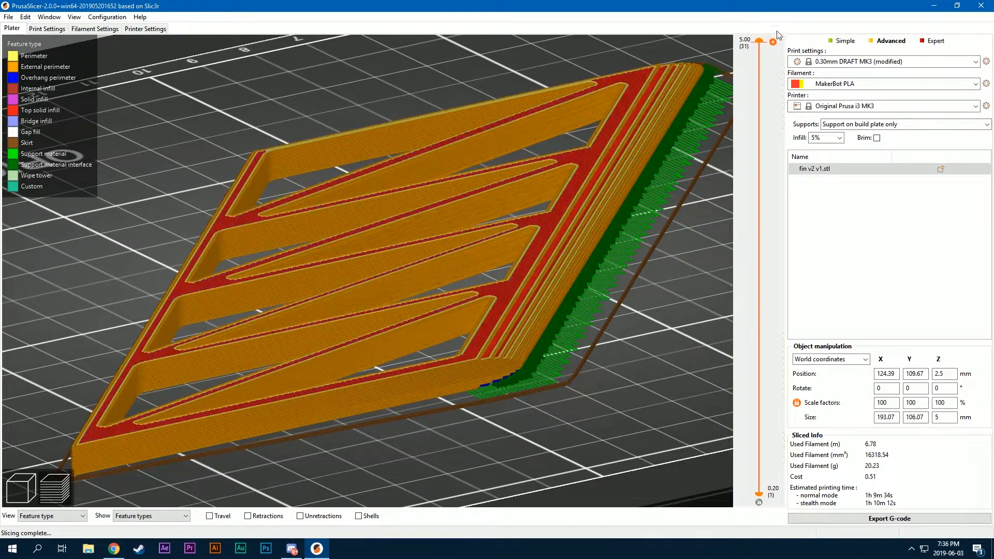
drag(673, 321, 578, 245)
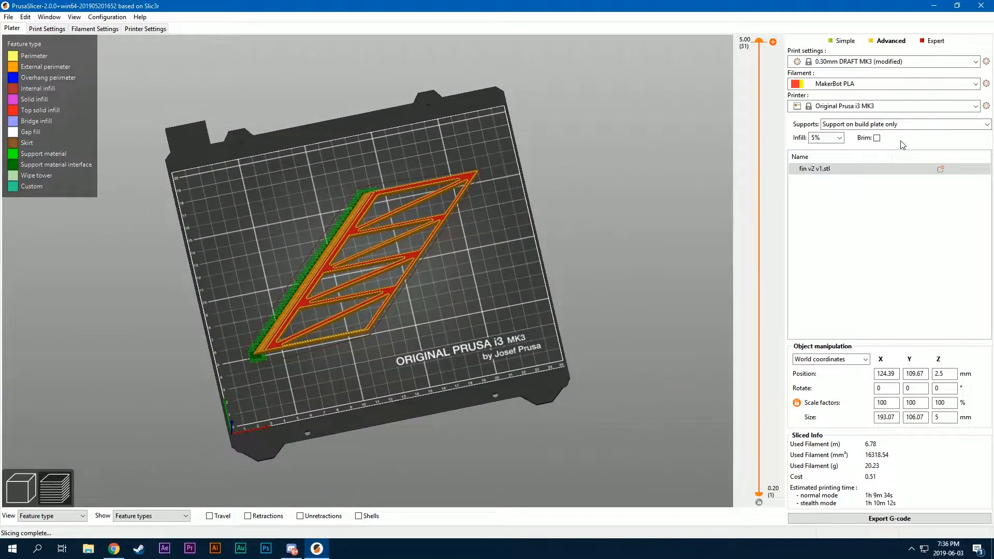
- Try the Brim option for the fin and turn it off again
click(877, 137)
click(876, 139)
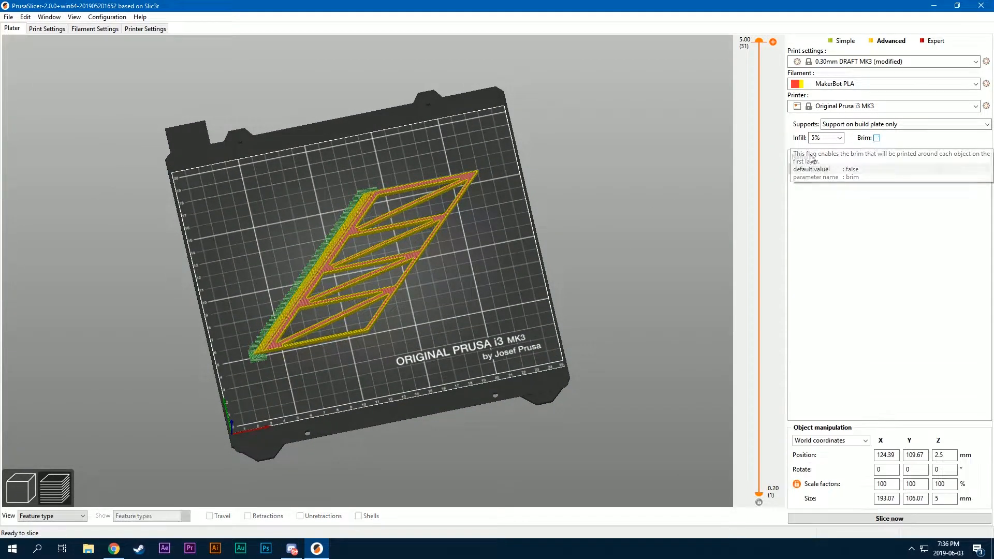
scroll(419, 183, up, 9)
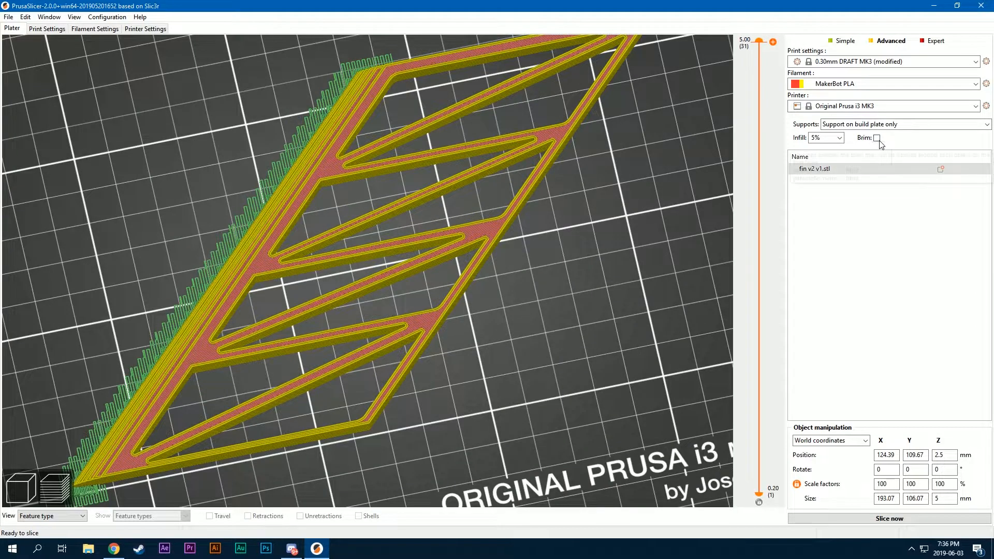
scroll(628, 159, down, 5)
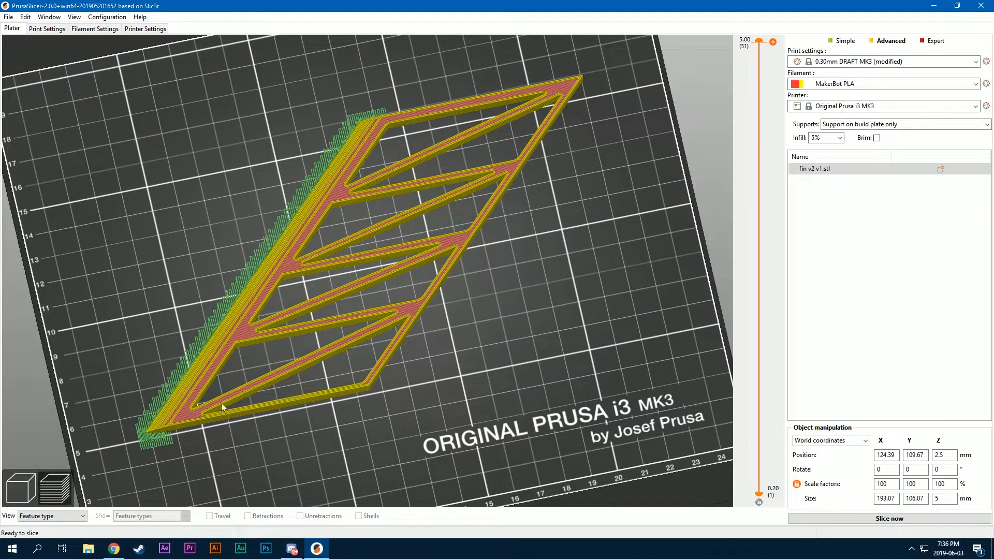
- Look through the print, filament and printer settings, and slice the fin again in the layer preview
click(22, 487)
scroll(340, 324, down, 5)
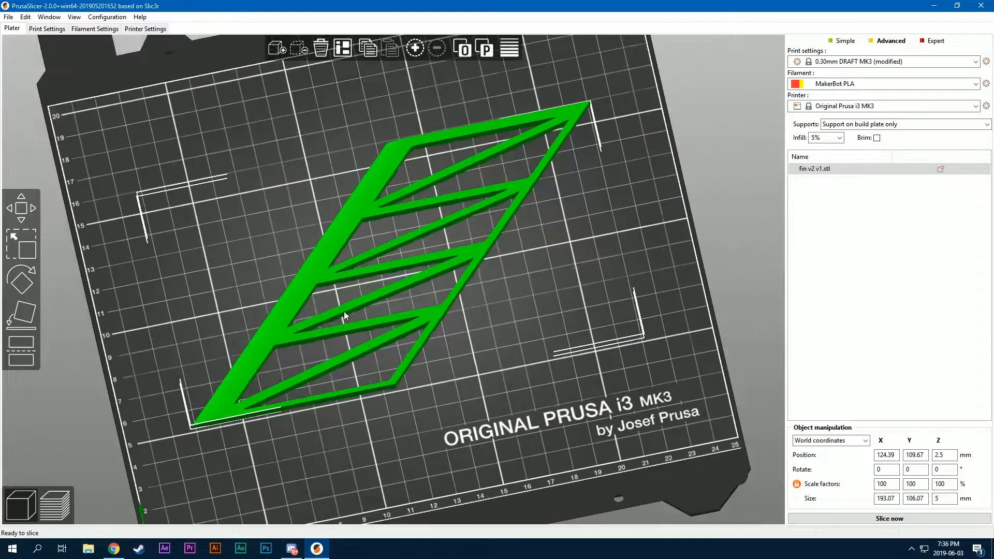
click(51, 26)
click(105, 27)
click(135, 27)
click(17, 29)
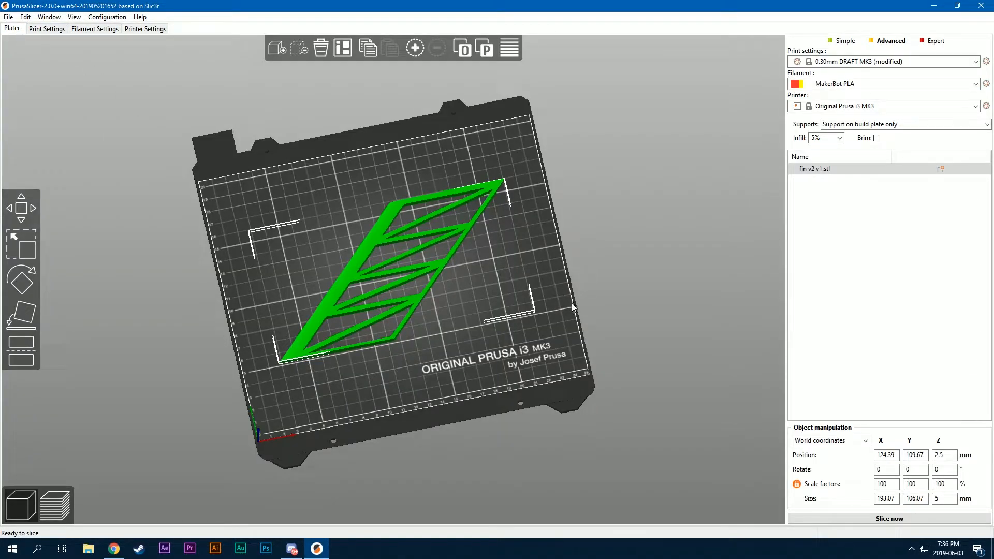
drag(575, 309, 563, 303)
click(55, 505)
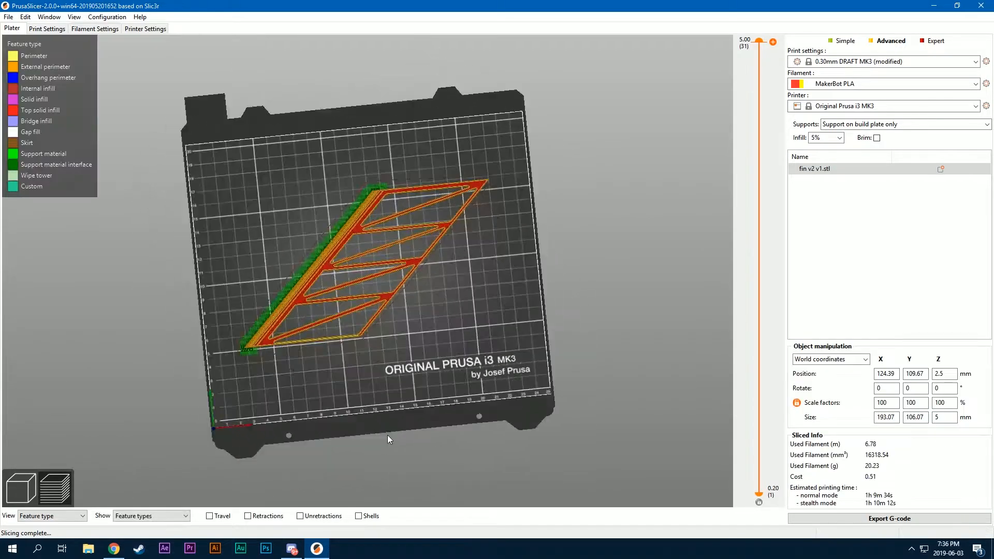
- Try to export the fin's G-code as fin v2 v1_0.3mm_PLA_MK3.gcode to the RAMDisk (B:) drive
click(831, 521)
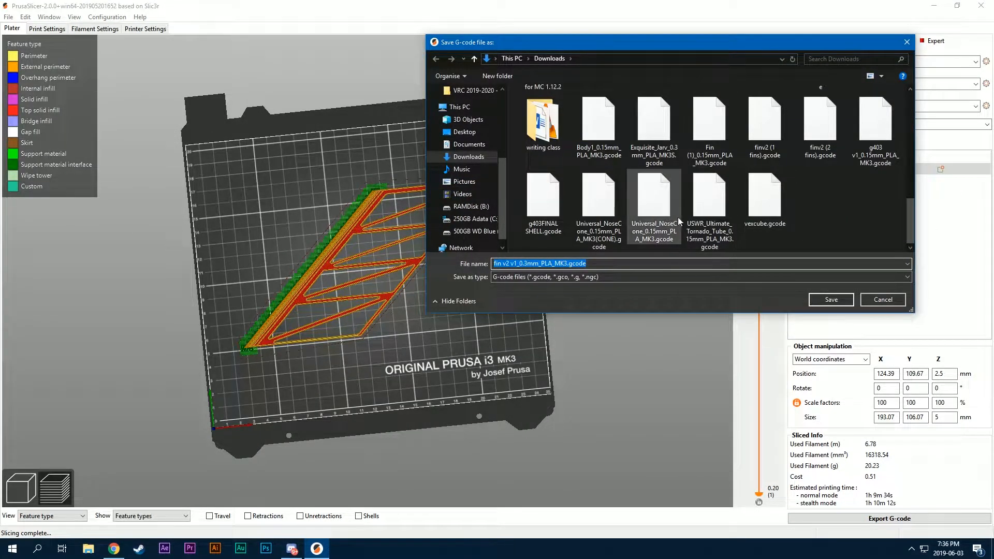
scroll(450, 161, down, 1)
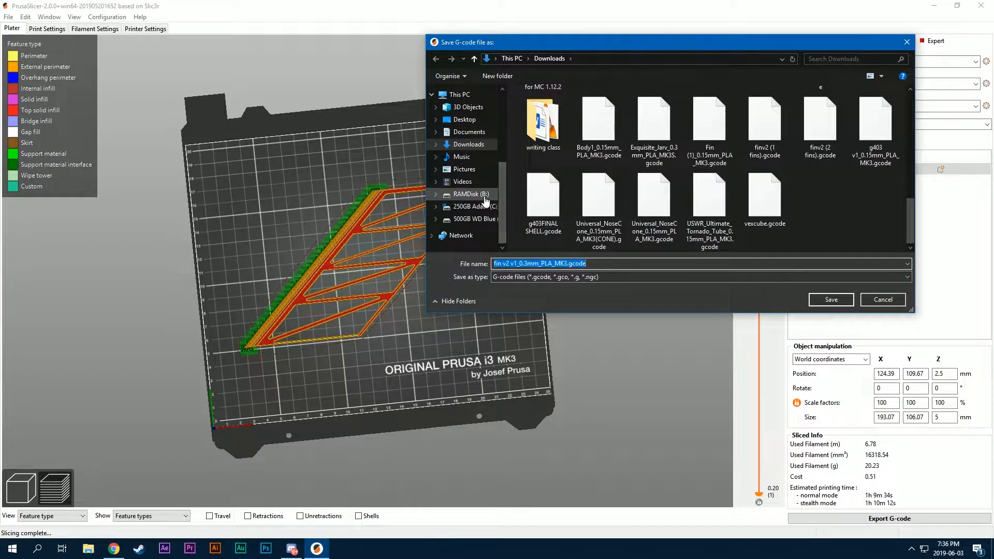
click(486, 198)
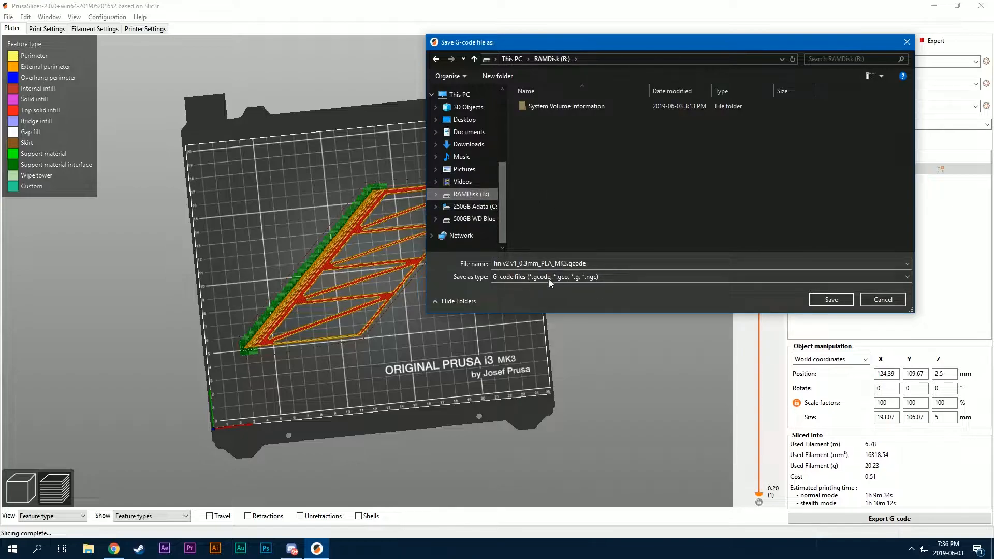
click(831, 299)
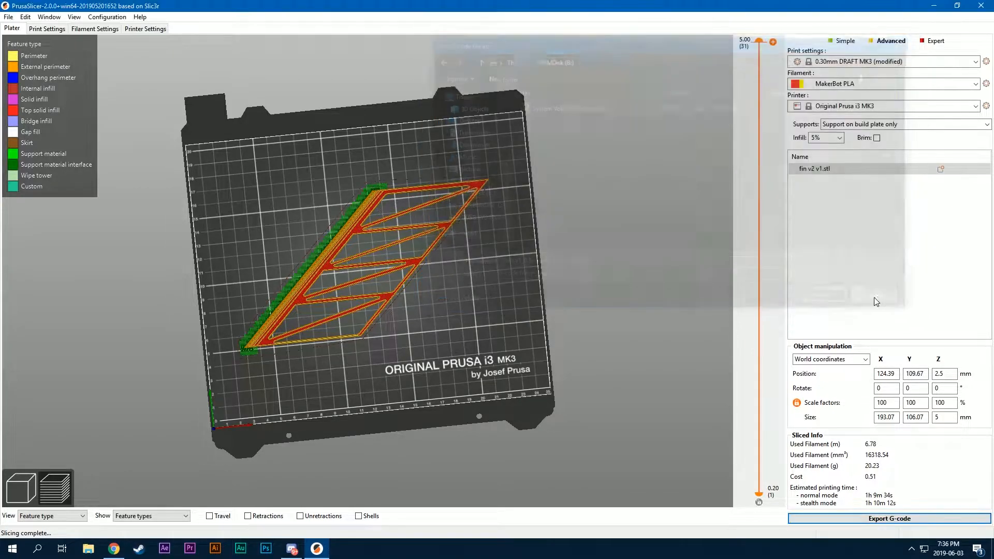
drag(570, 235, 455, 169)
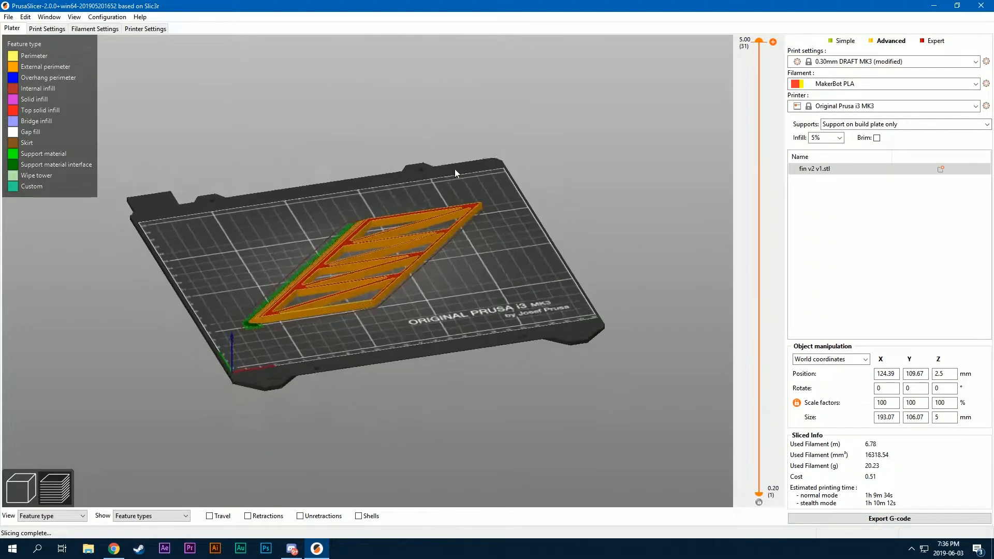
key(1)
scroll(406, 166, up, 5)
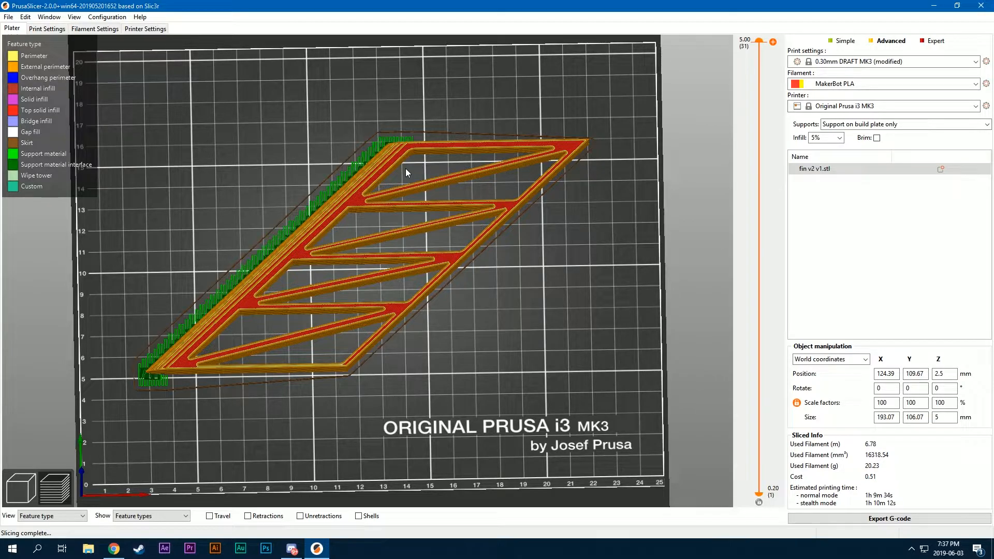
drag(405, 130, 479, 130)
scroll(477, 135, down, 5)
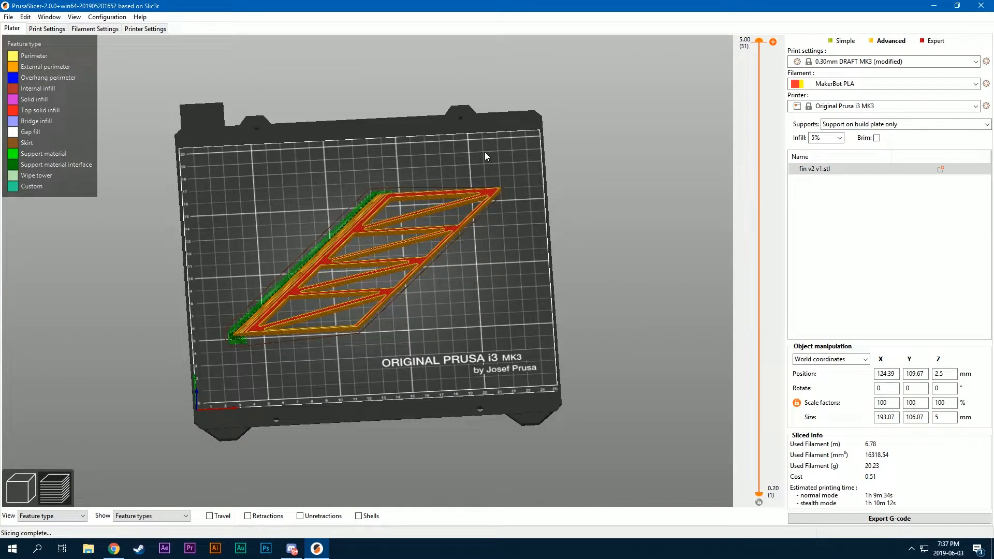
drag(485, 151, 428, 169)
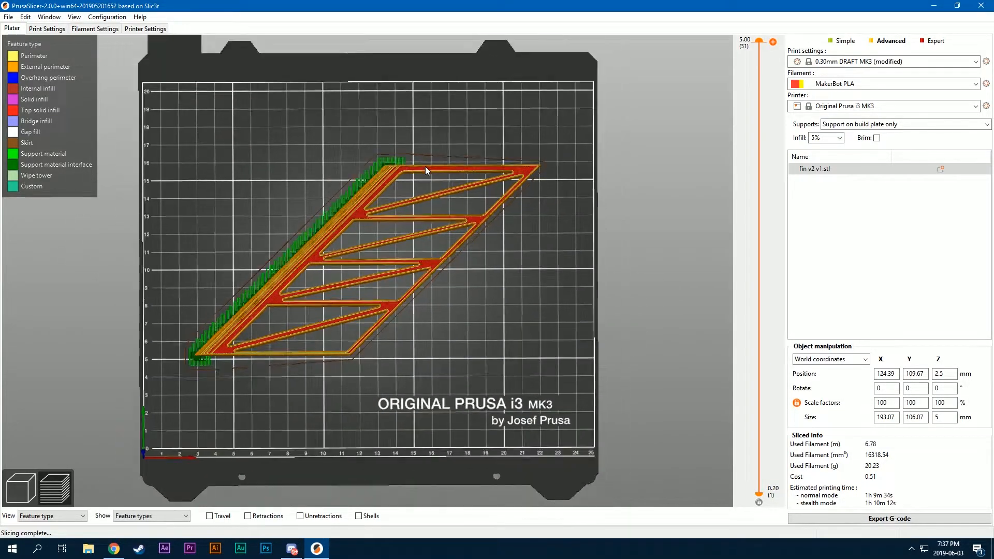